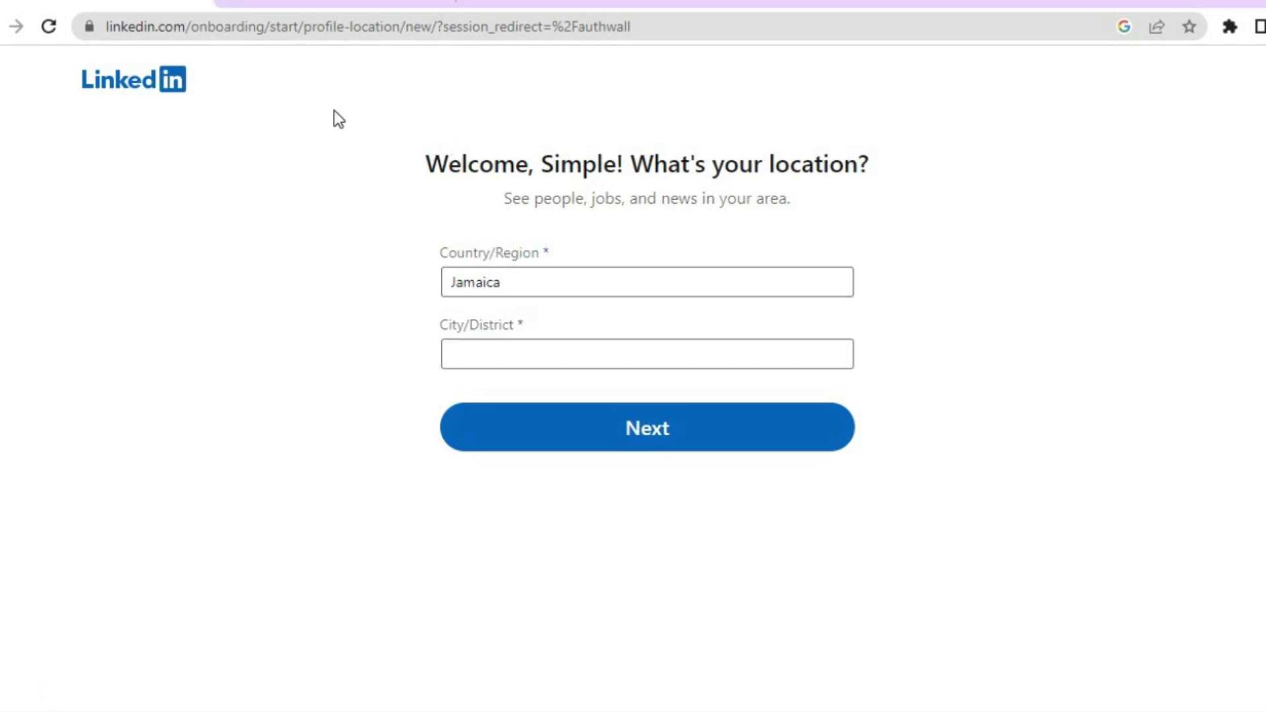
Switch to the Similarweb tab showing the linkedin.com overview.
left_click(305, 5)
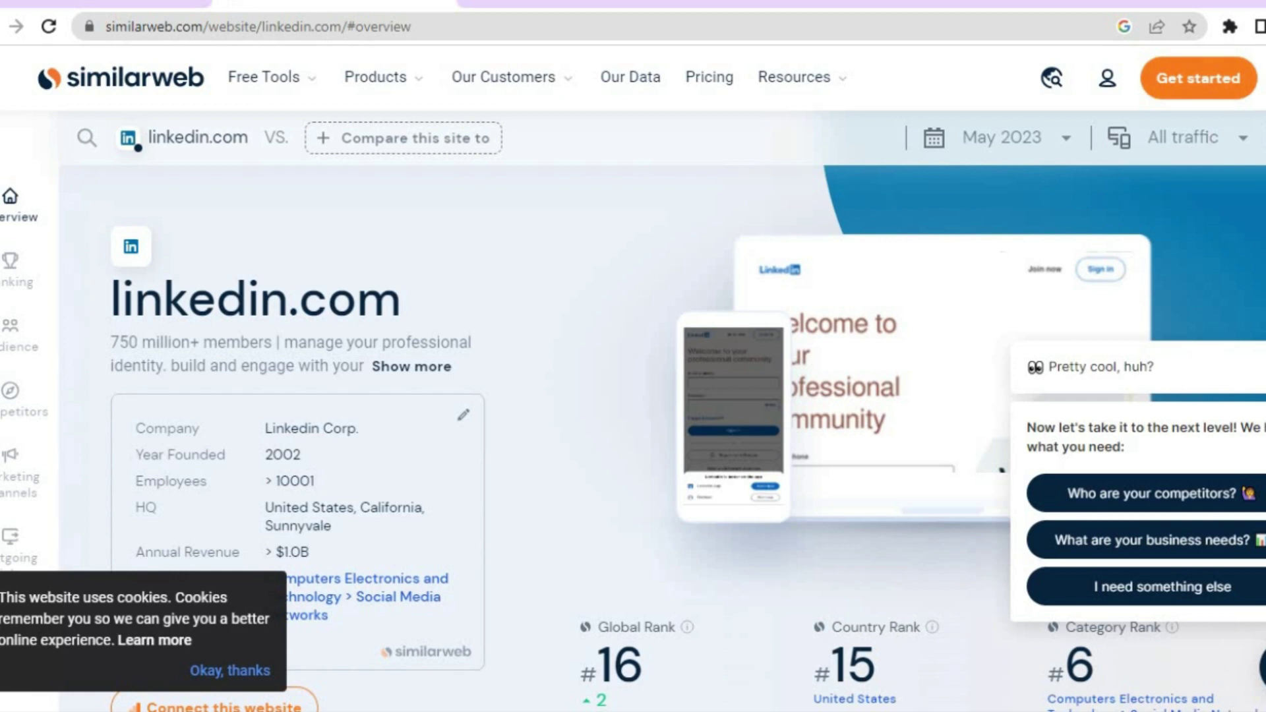
Review linkedin.com's global and country rank, traffic and geography on Similarweb, then return to LinkedIn.
scroll(659, 436, "down", 2)
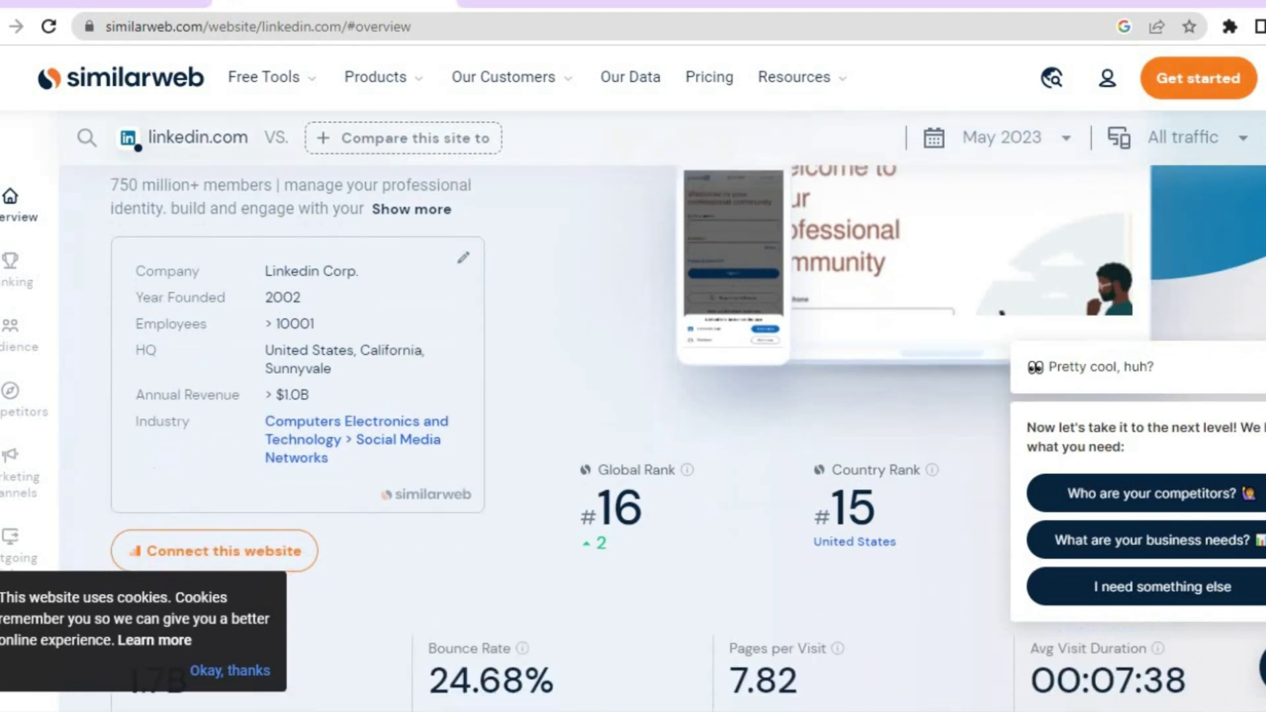
scroll(659, 435, "down", 2)
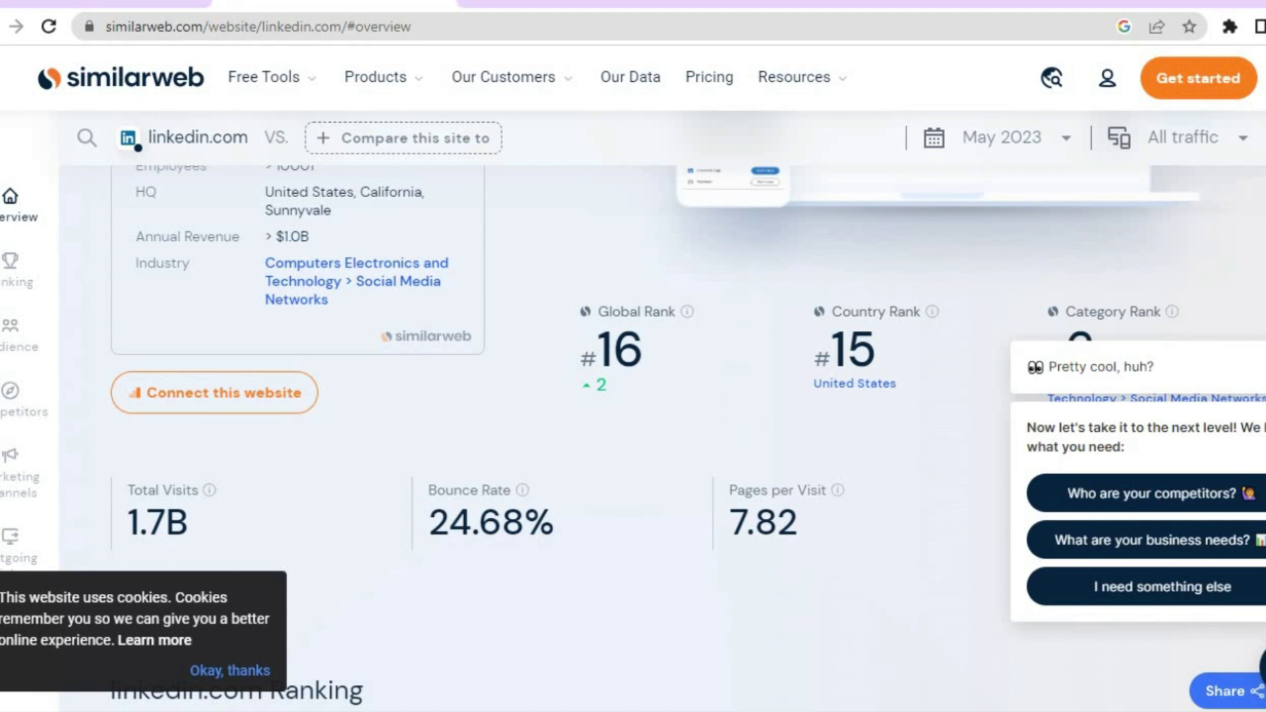
scroll(604, 462, "down", 1)
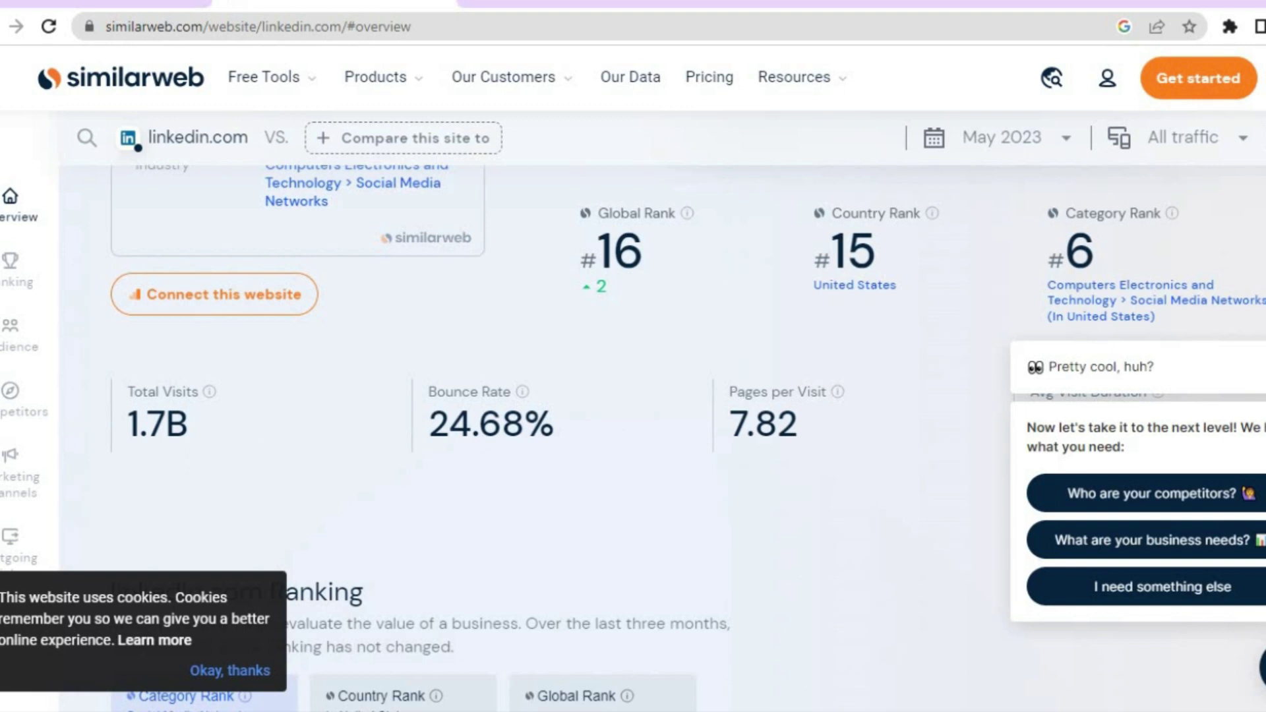
scroll(633, 435, "down", 3)
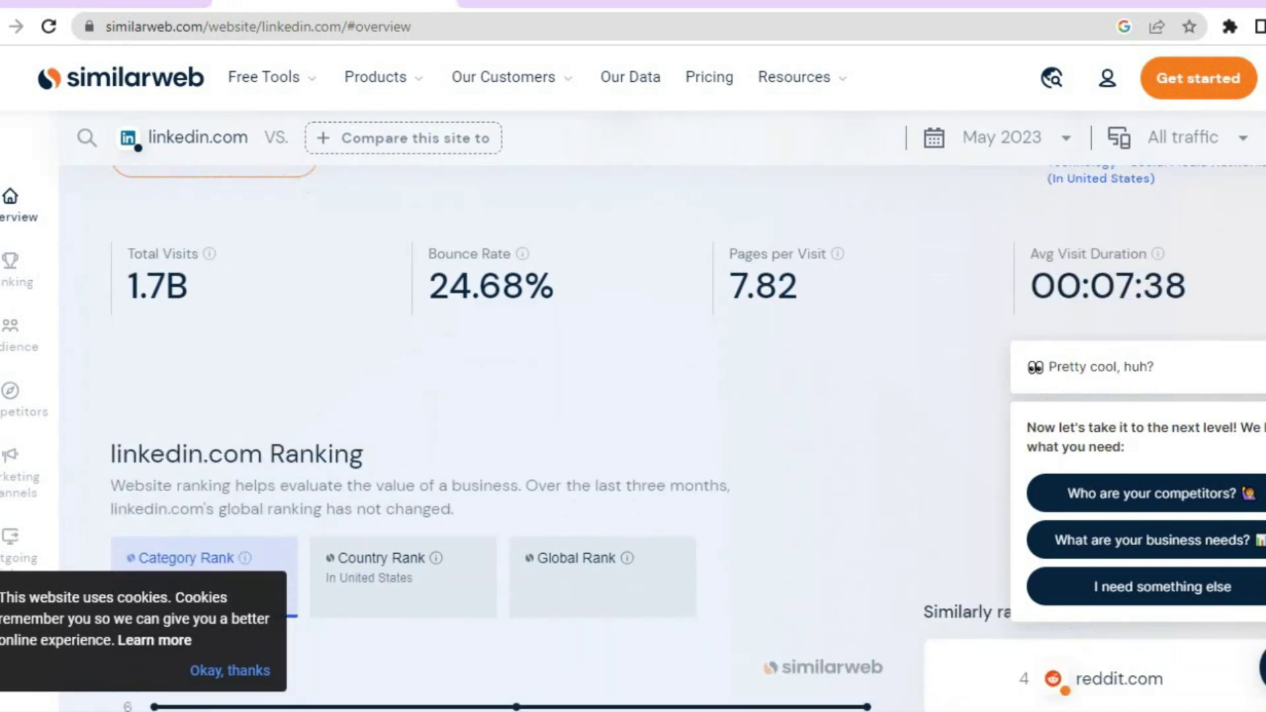
scroll(633, 435, "up", 1)
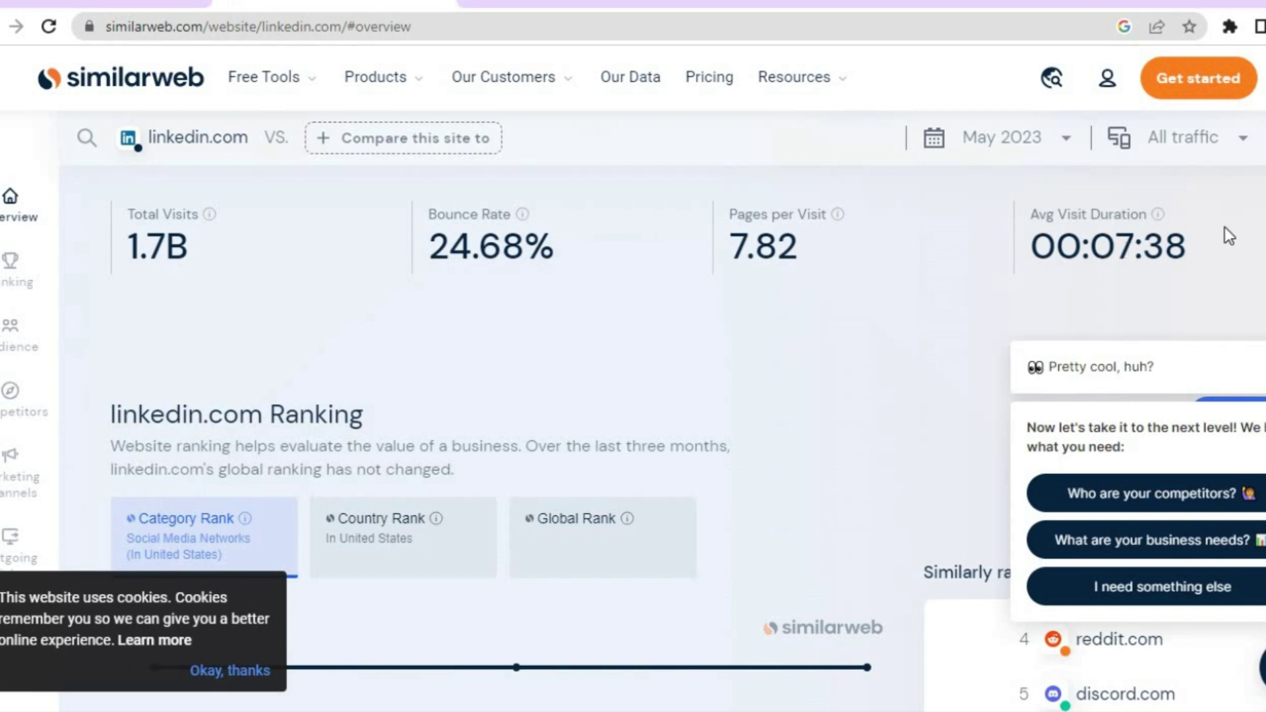
scroll(633, 435, "down", 10)
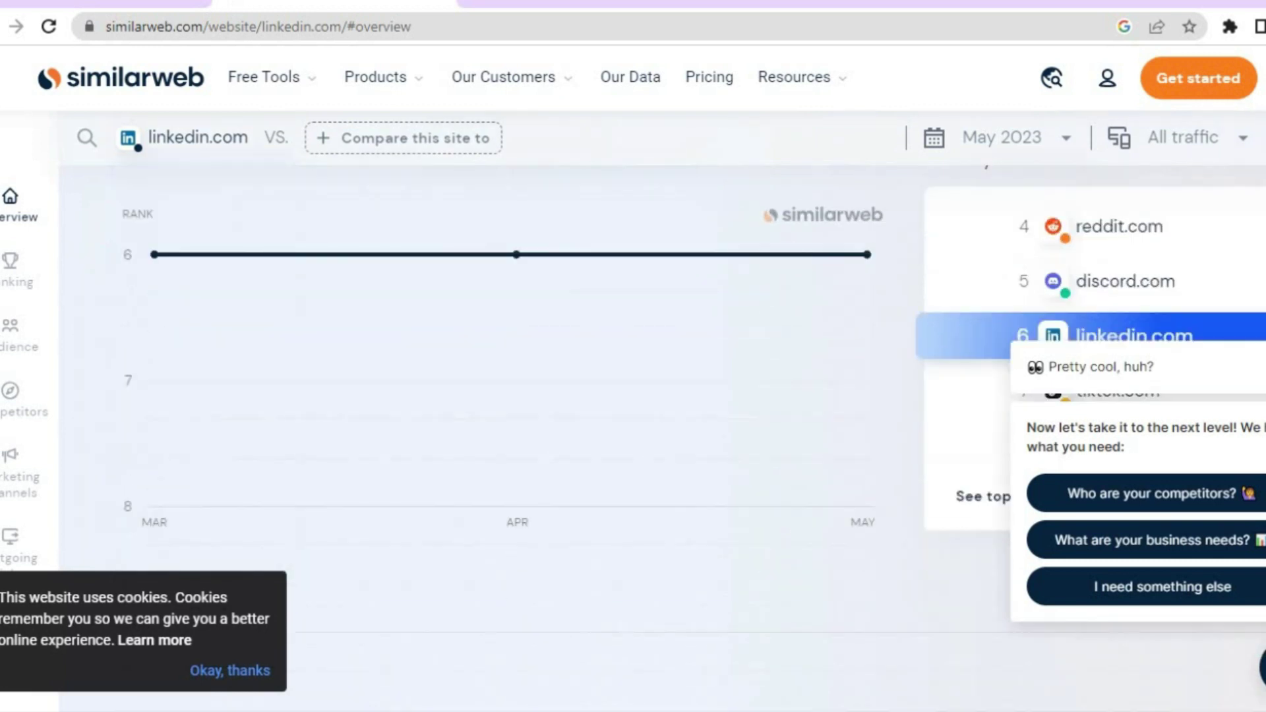
scroll(633, 435, "down", 10)
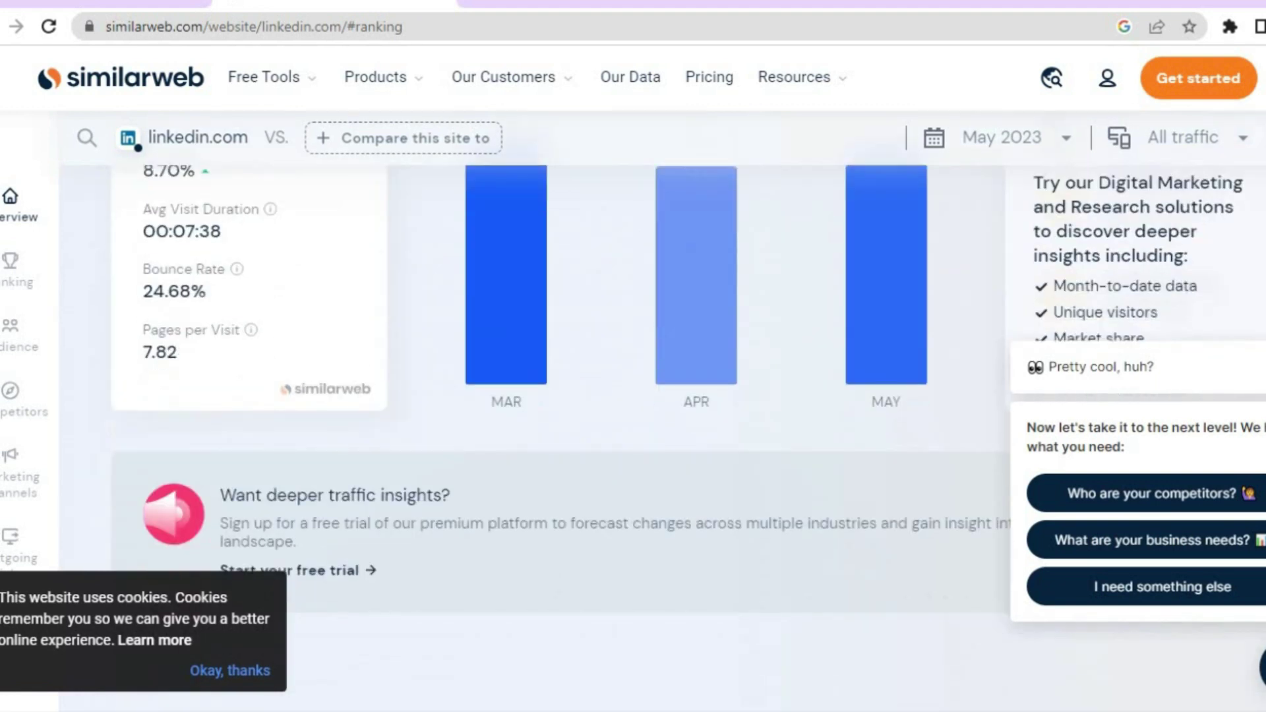
scroll(633, 436, "down", 10)
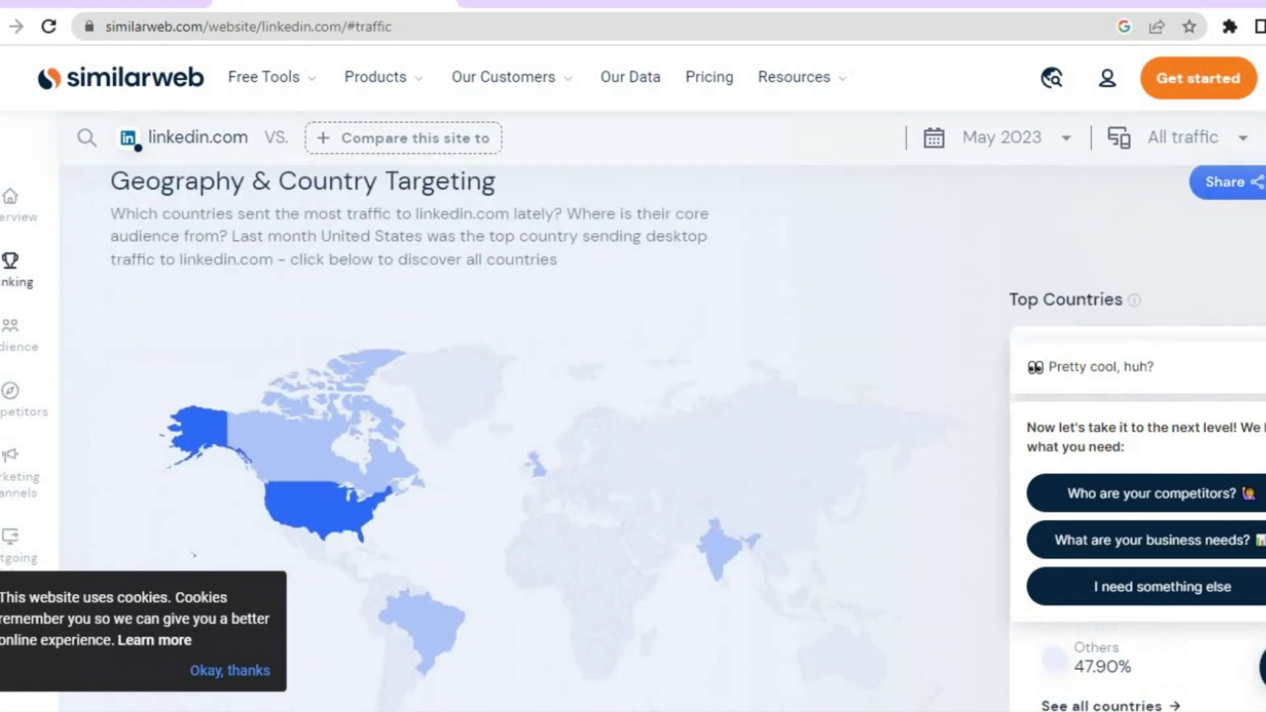
scroll(633, 435, "up", 1)
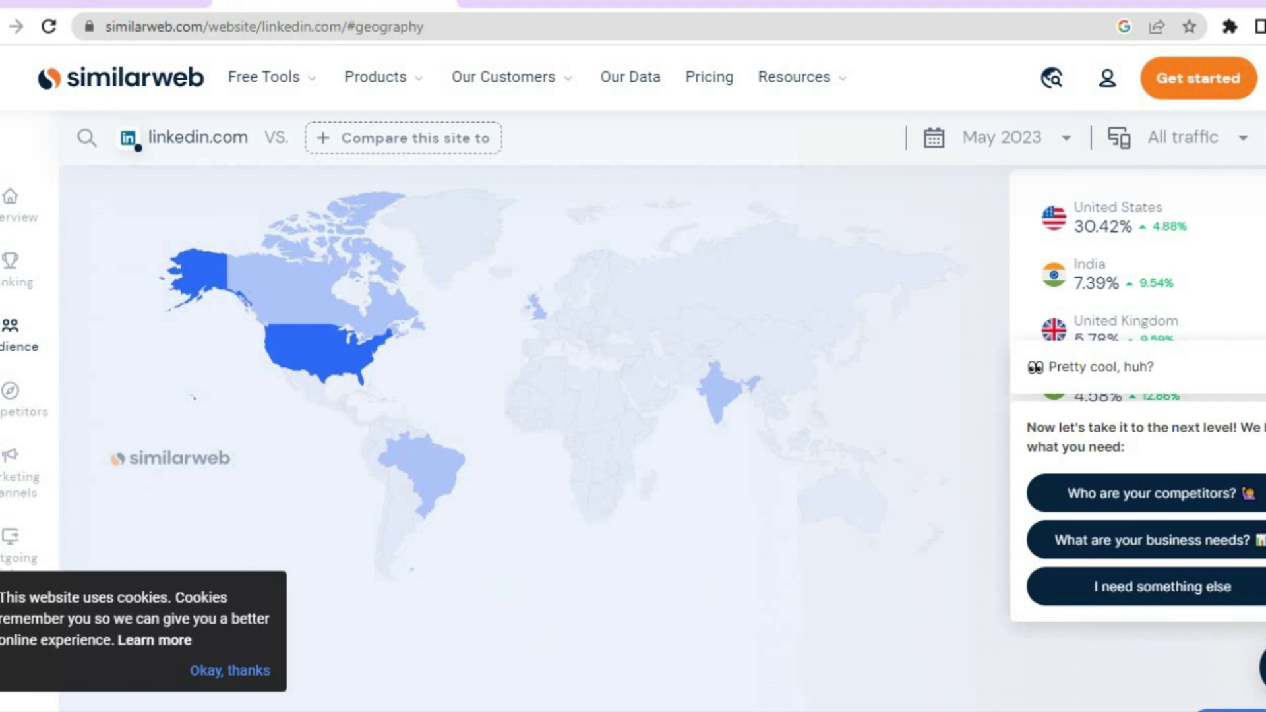
scroll(632, 435, "down", 4)
scroll(534, 435, "up", 1)
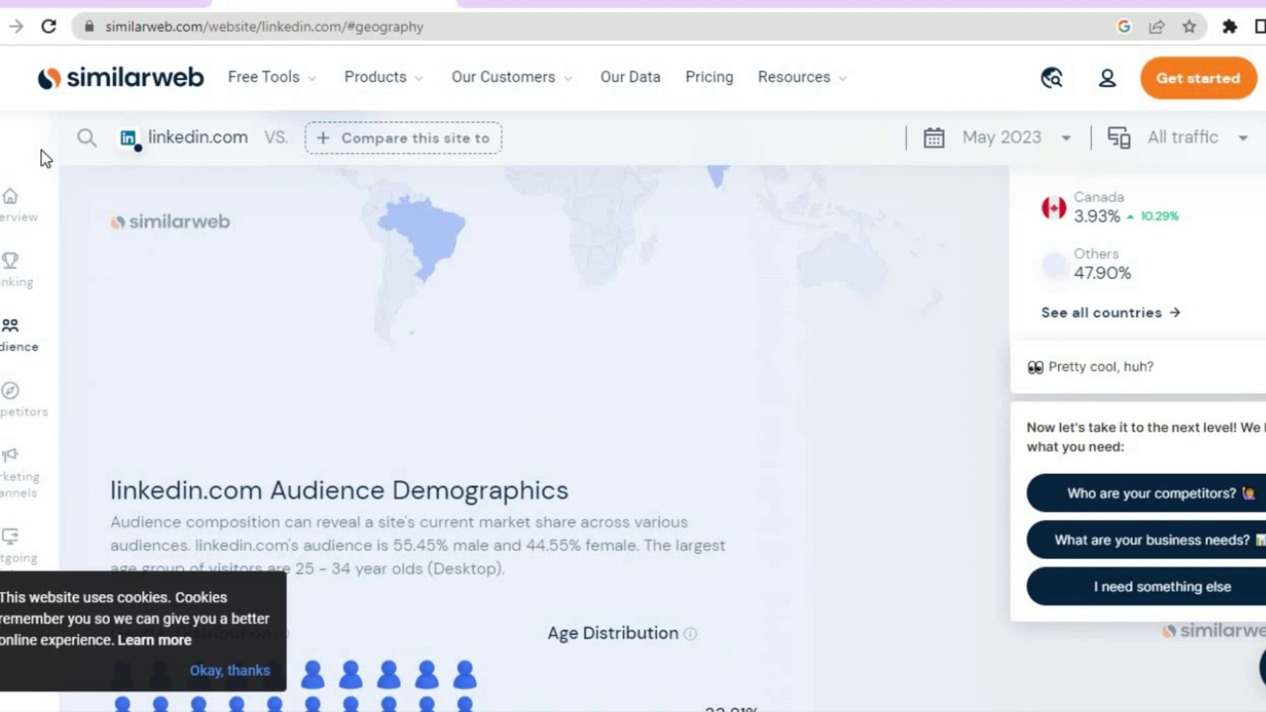
left_click(79, 3)
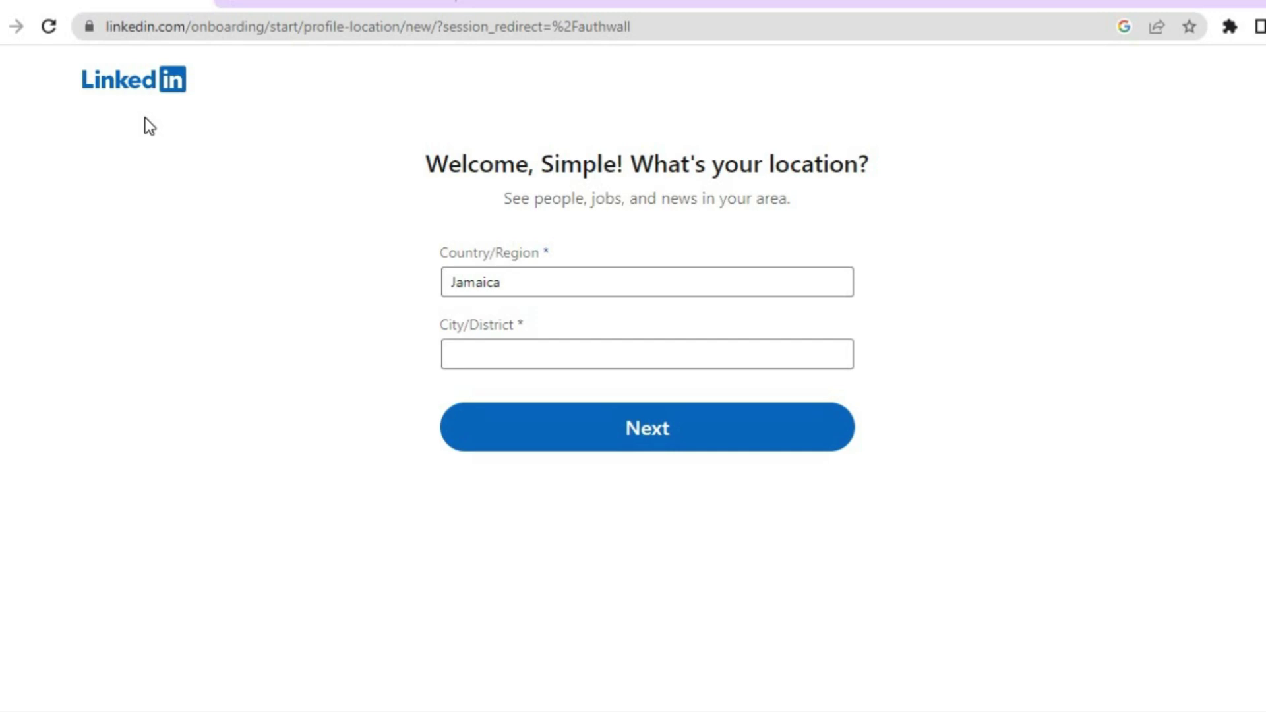
Set City/District to Kingston, Jamaica, with Jamaica as the country, and submit the location.
left_click(531, 280)
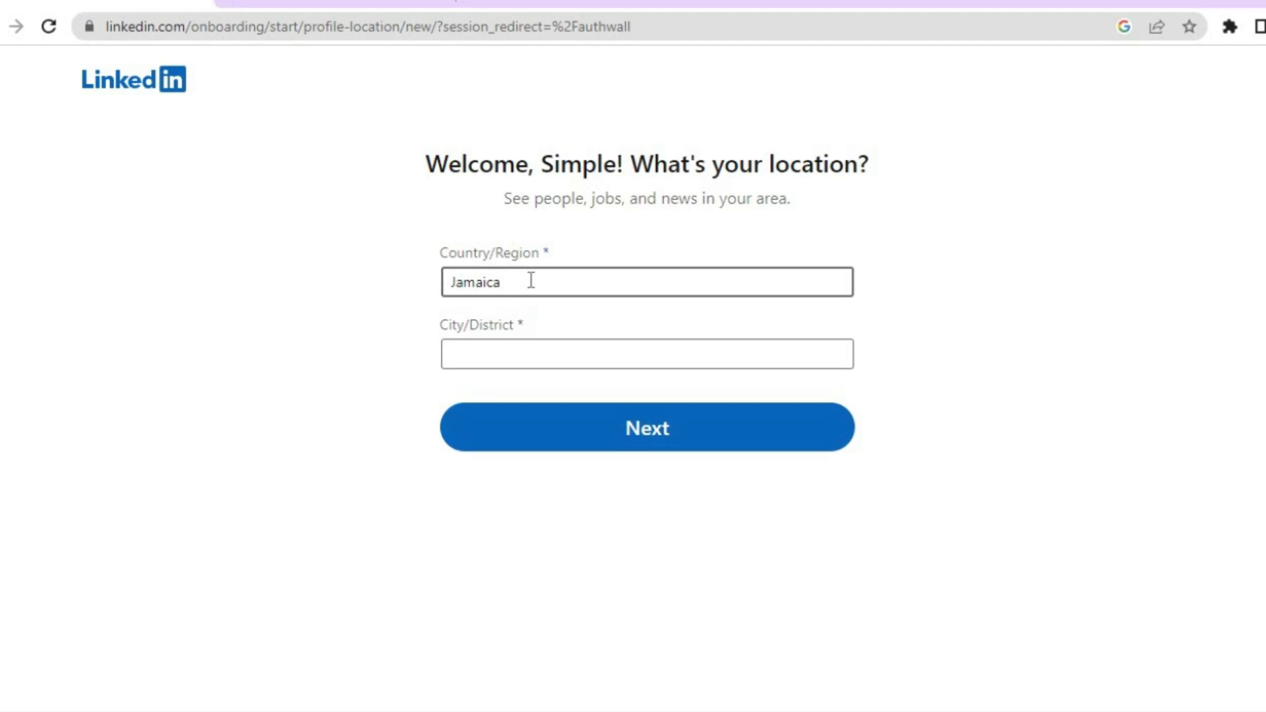
left_click(501, 354)
left_click(501, 354)
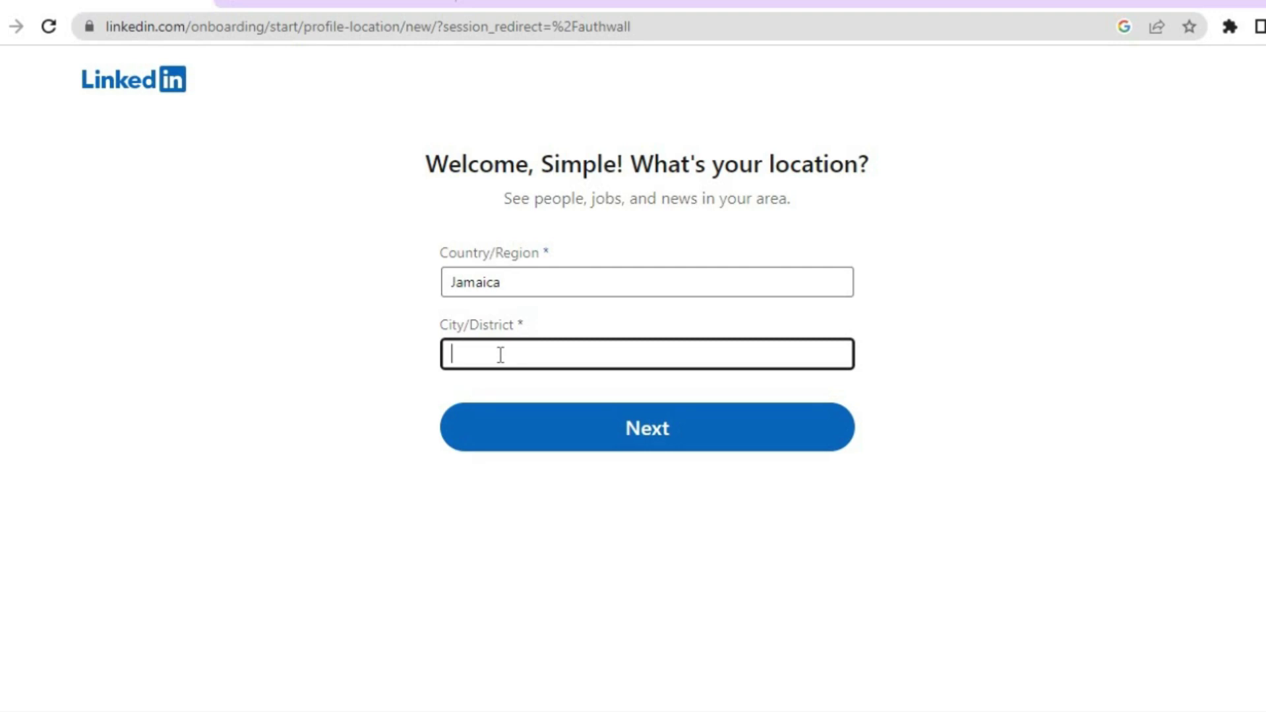
type("KING")
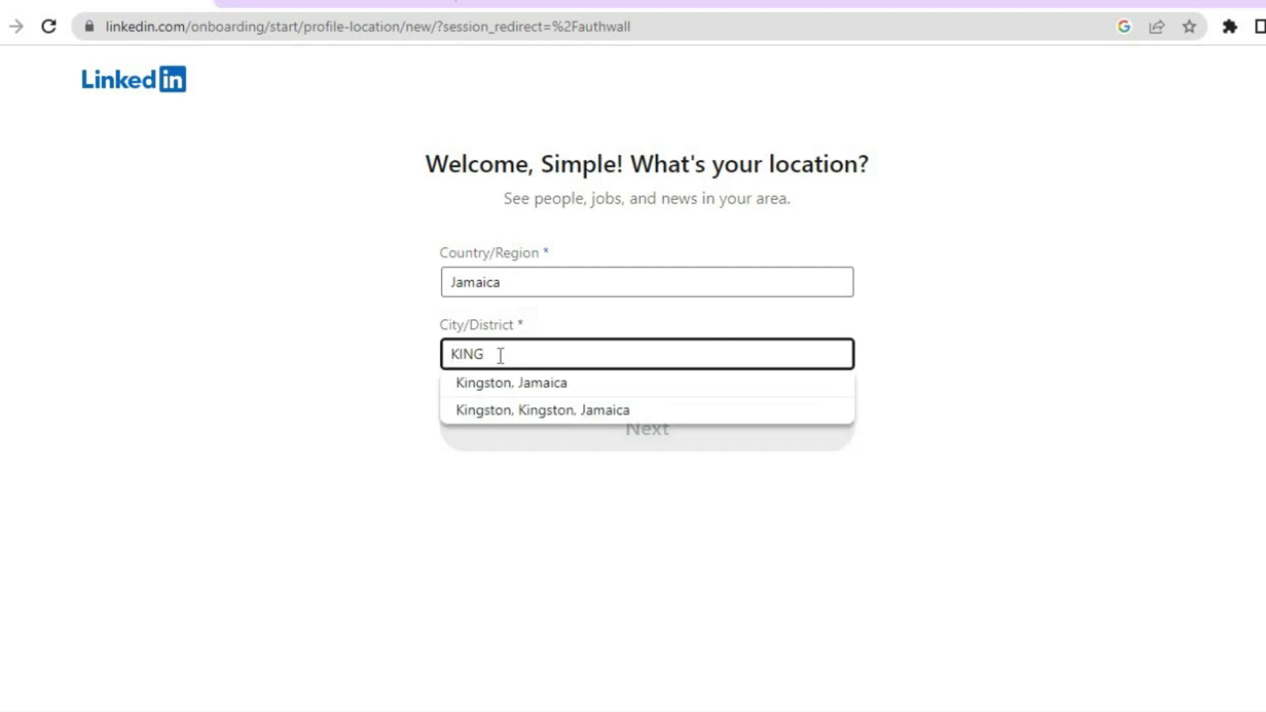
left_click(501, 388)
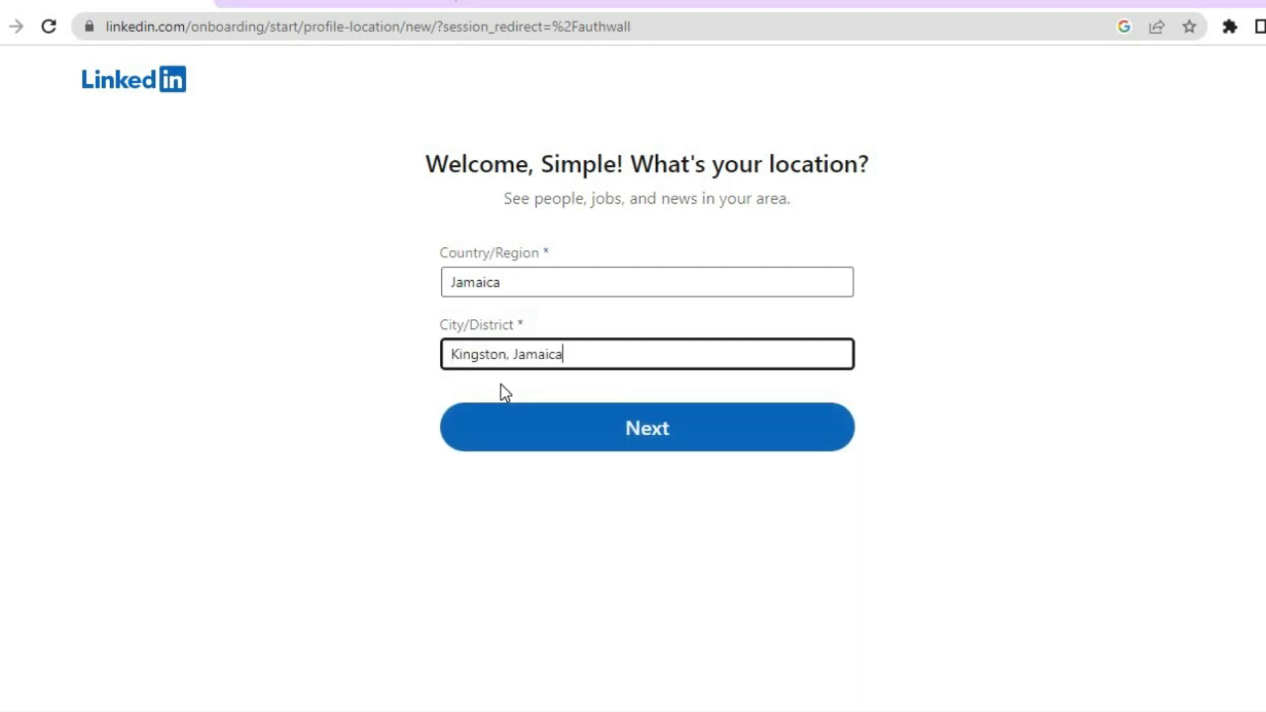
left_click(538, 426)
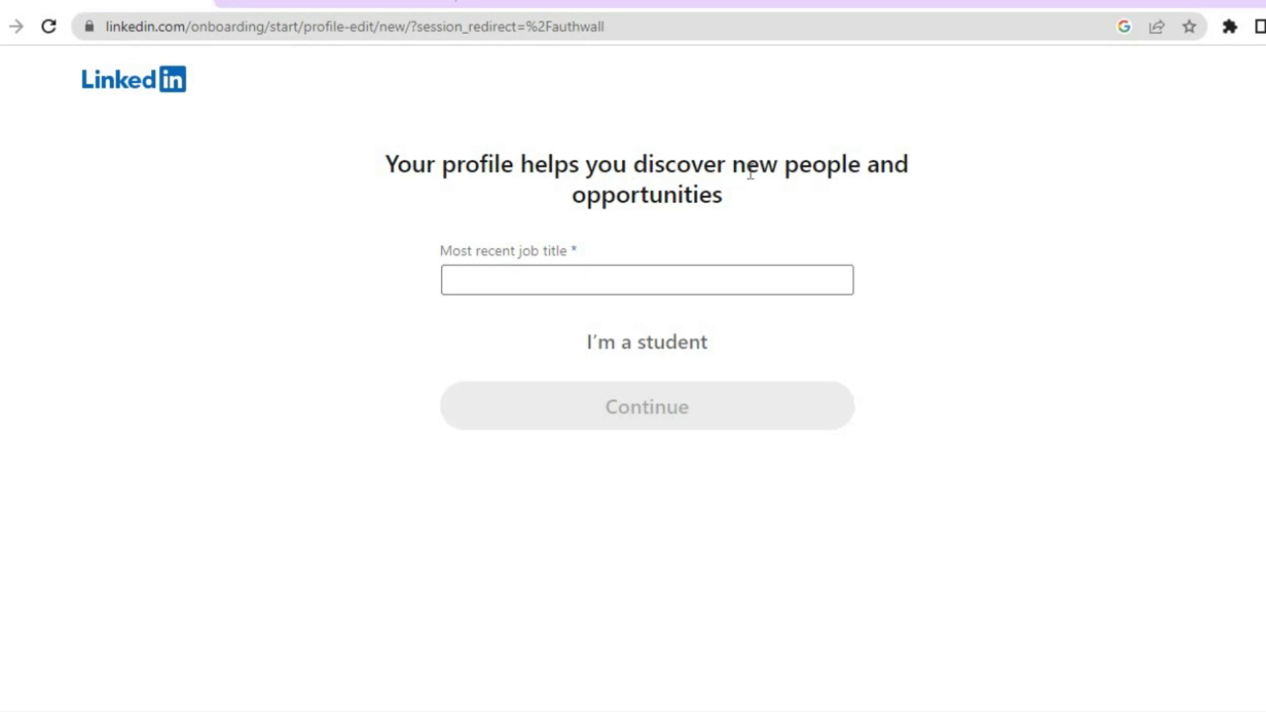
Set the most recent job title to Chief Executive Officer with Full-time employment.
left_click(648, 273)
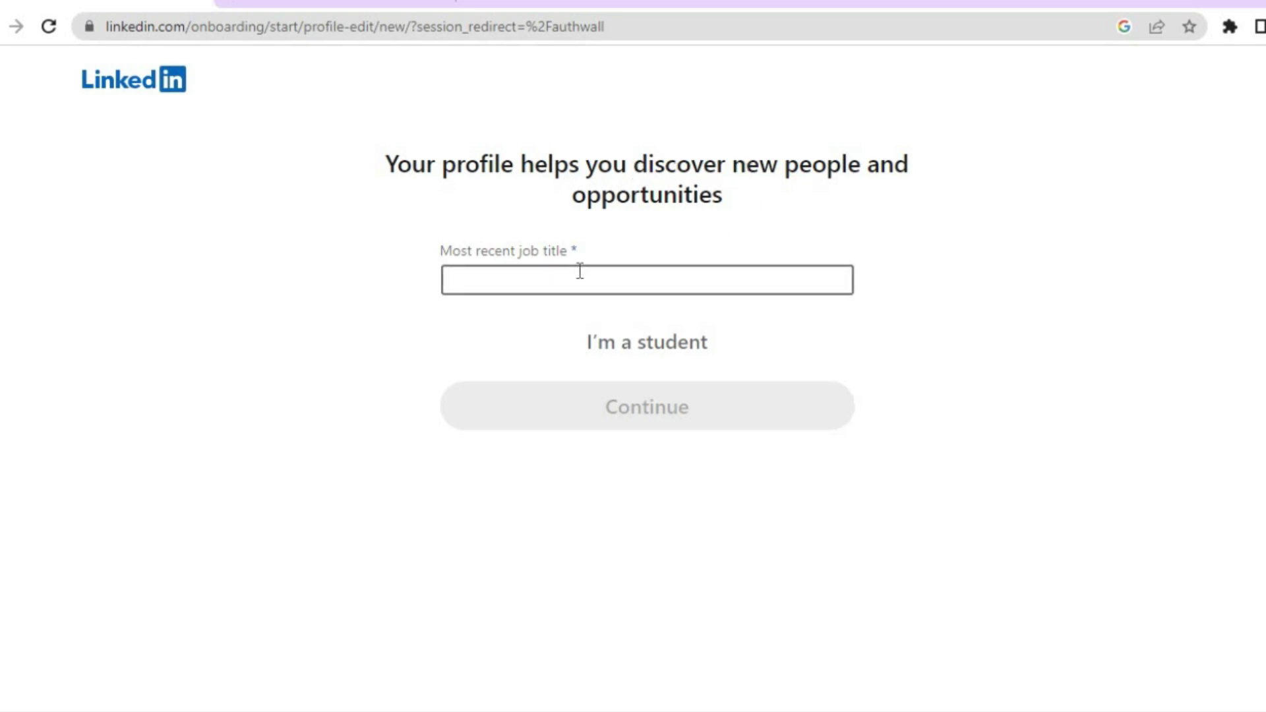
left_click(544, 281)
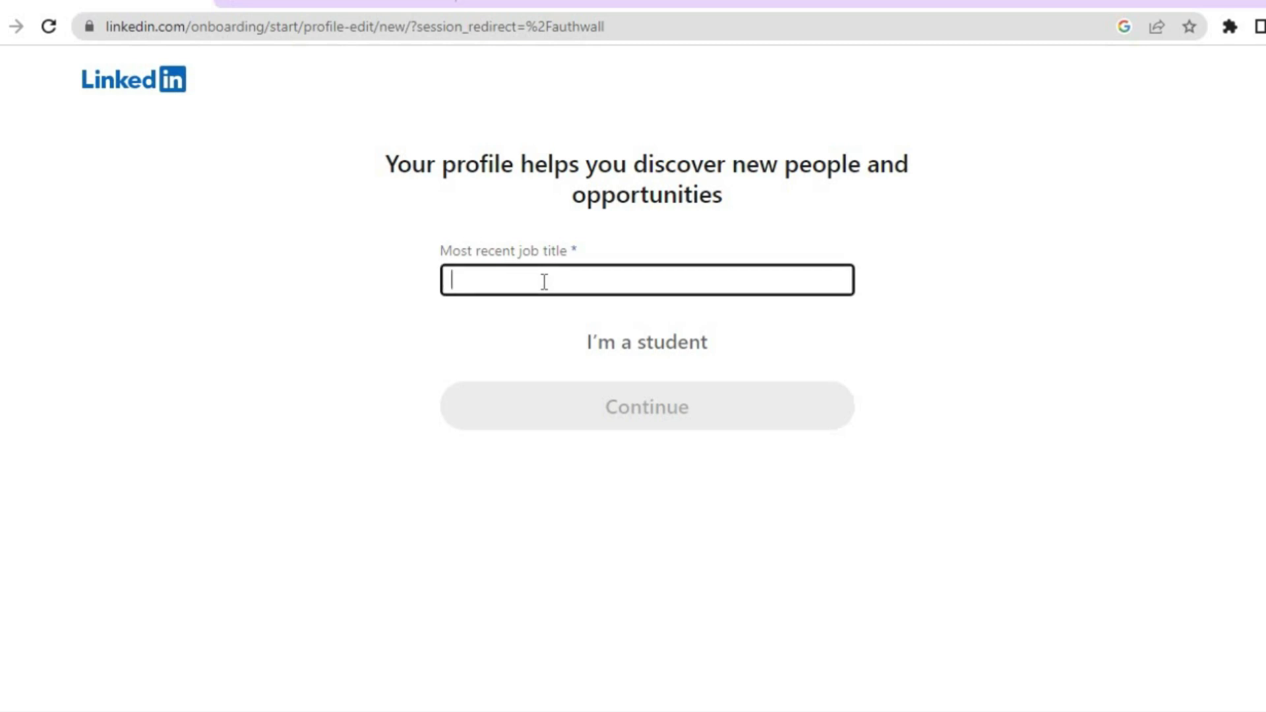
type("CE")
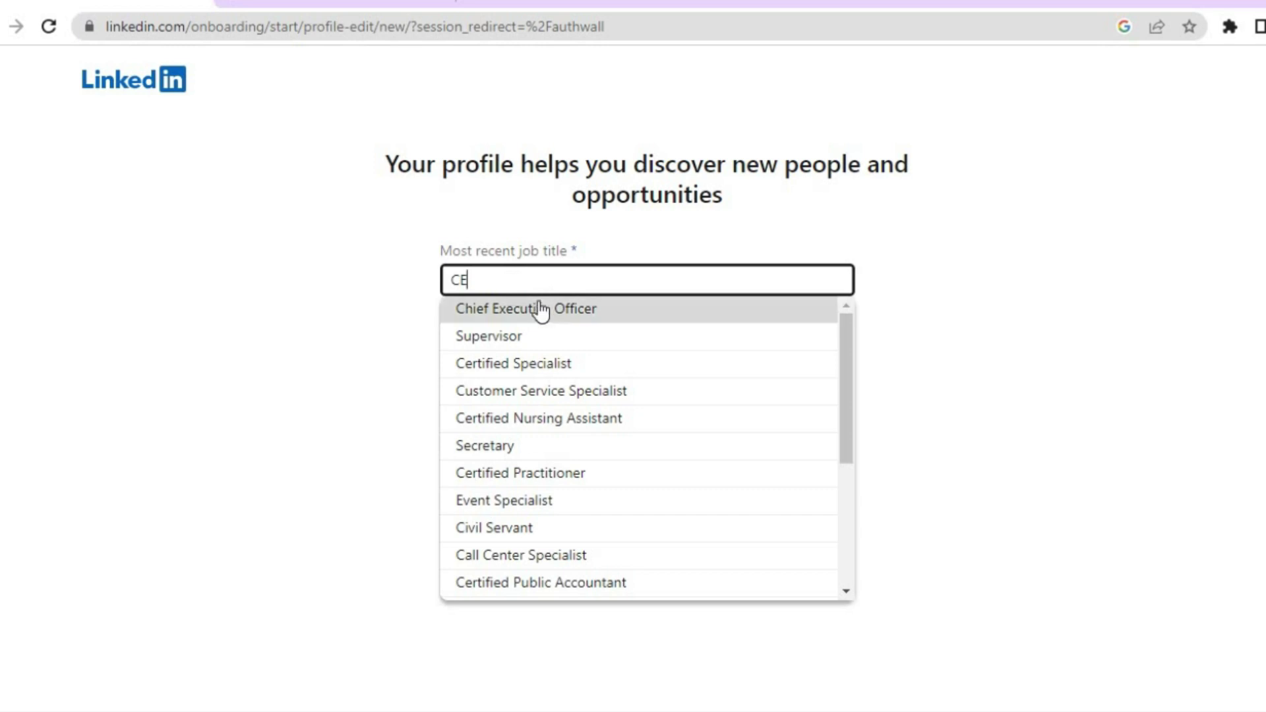
left_click(540, 308)
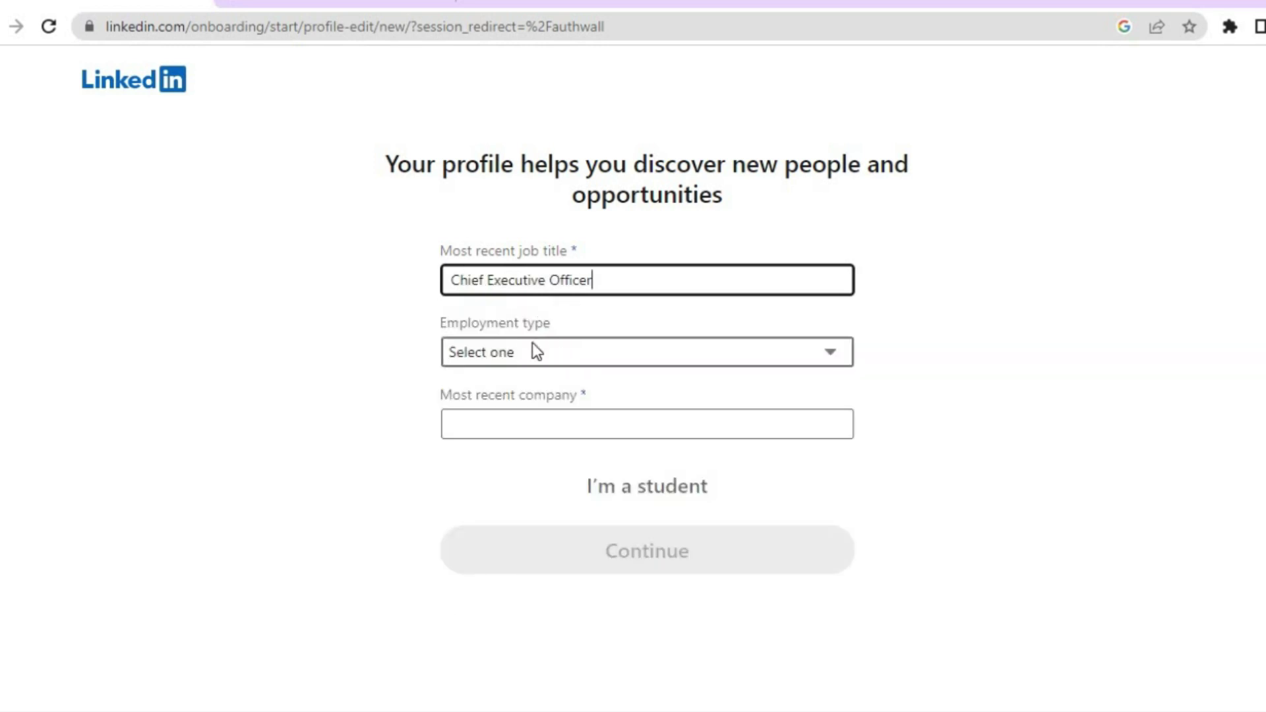
left_click(567, 354)
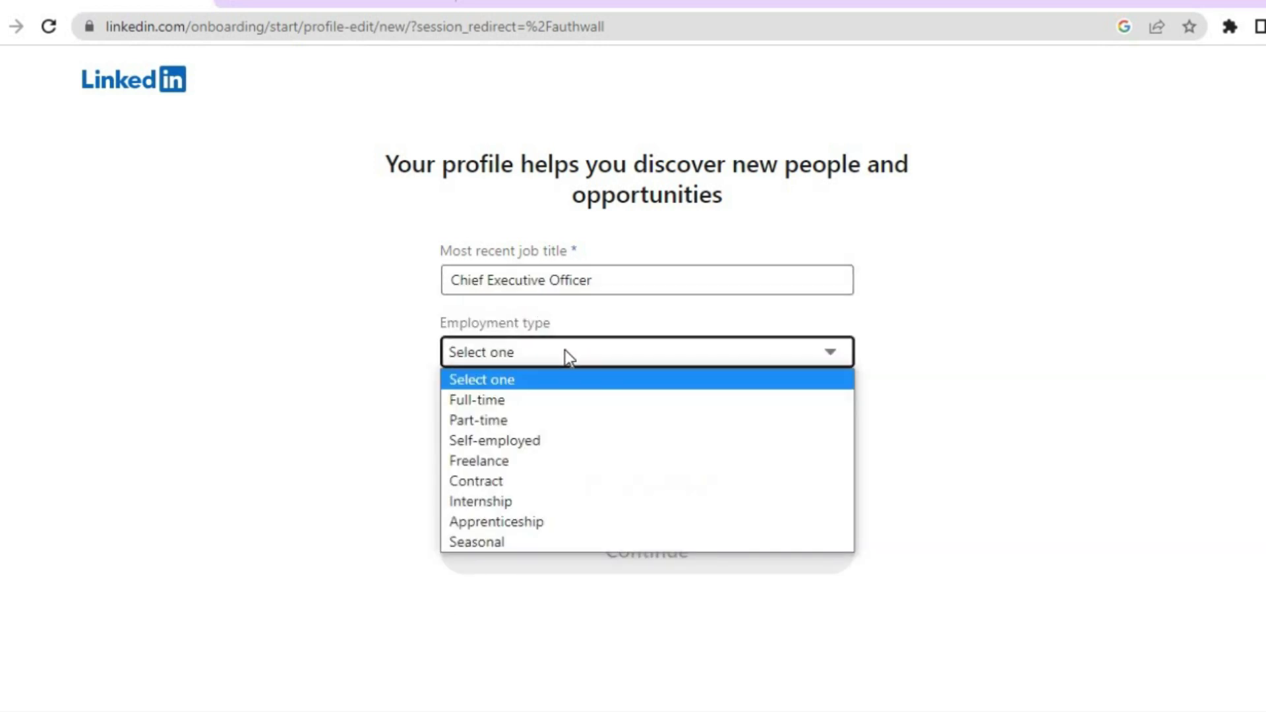
left_click(541, 400)
Enter SIMPLY ANSWERS as the most recent company and continue.
left_click(509, 418)
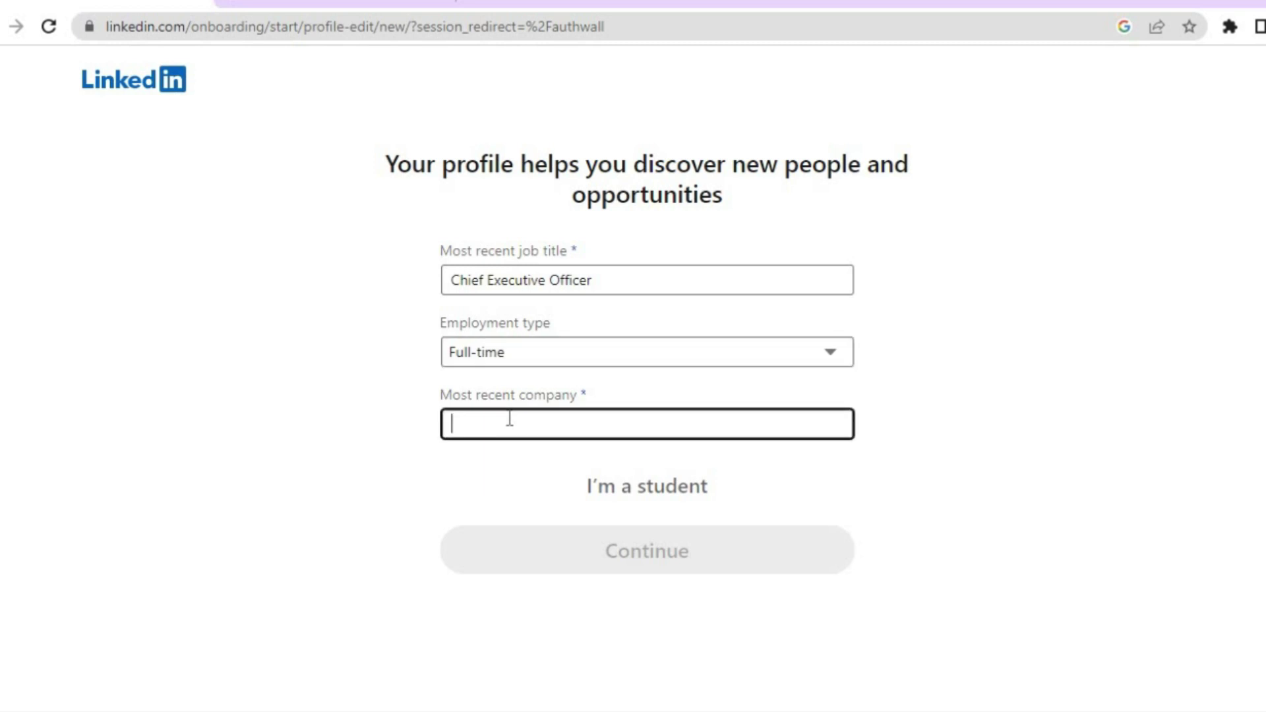
type("S")
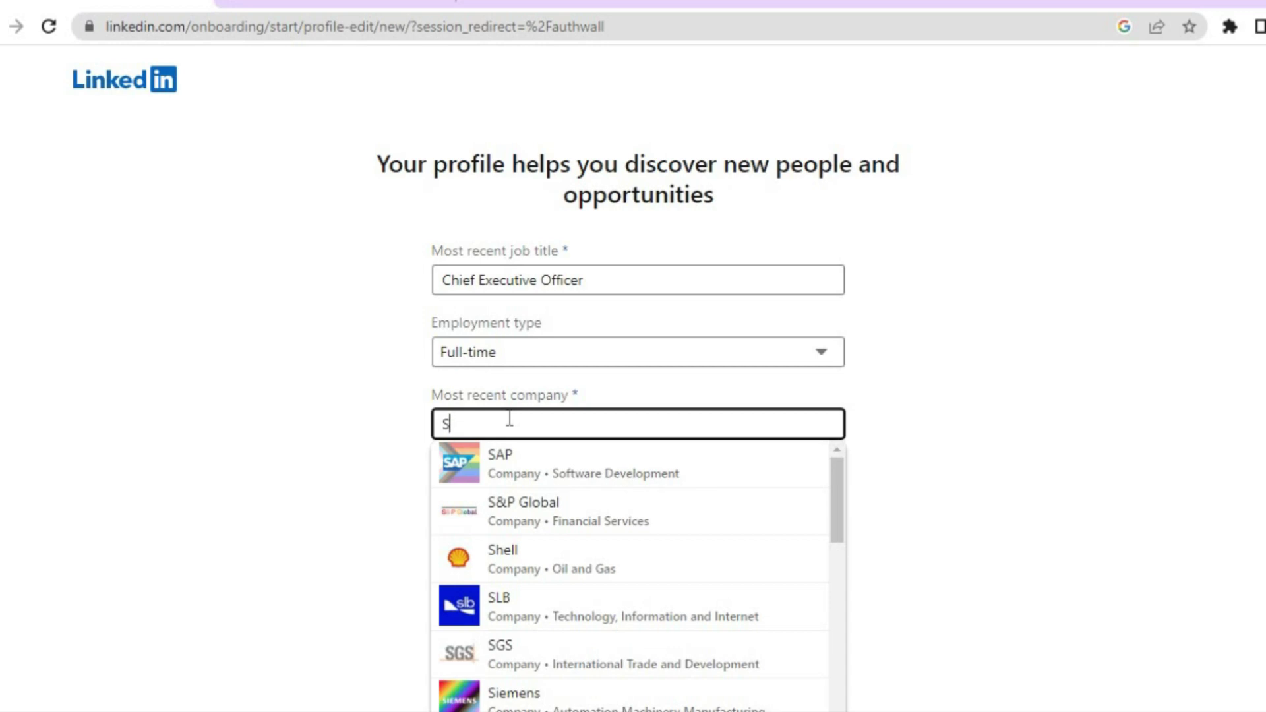
type("IMP")
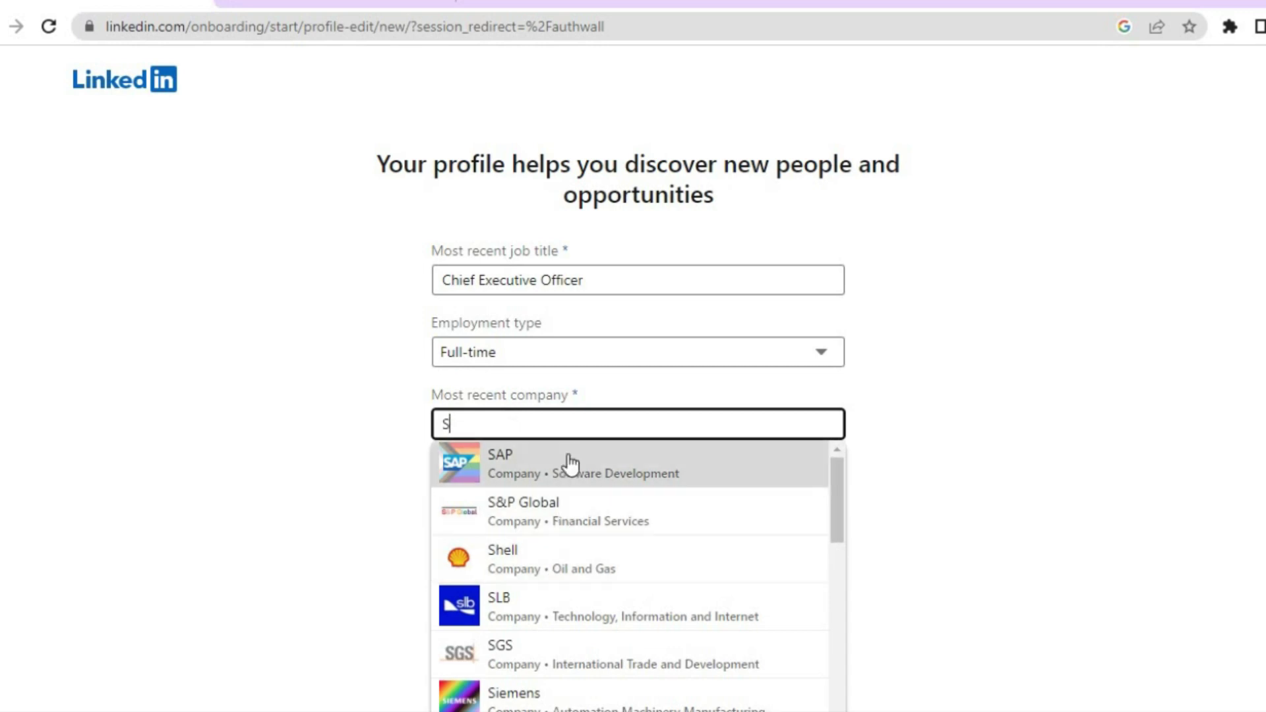
type("LY ")
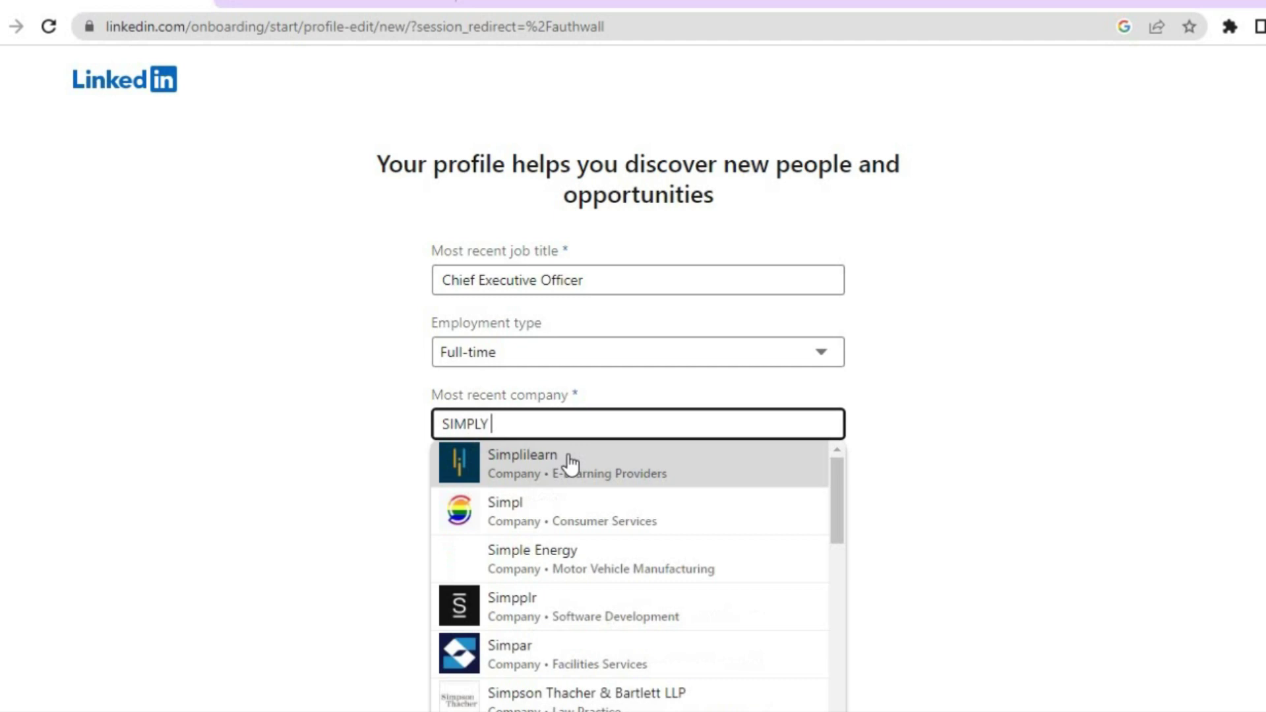
type("ANSWERS")
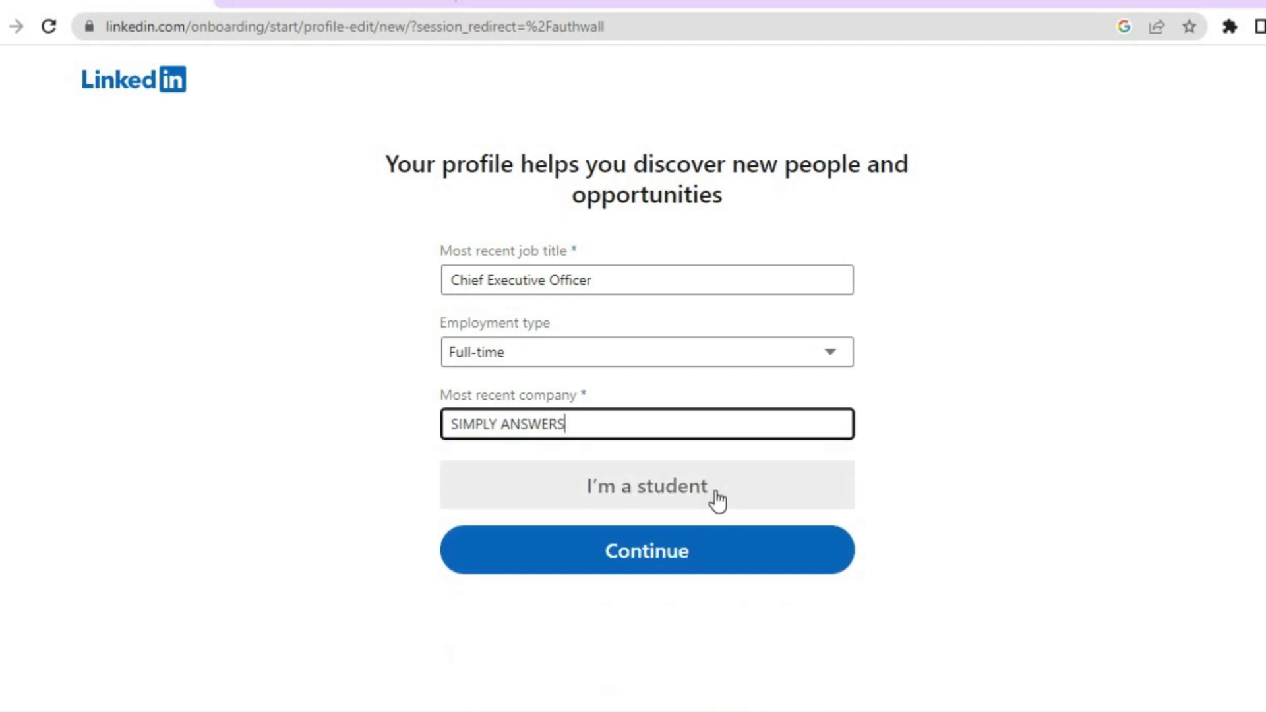
left_click(699, 563)
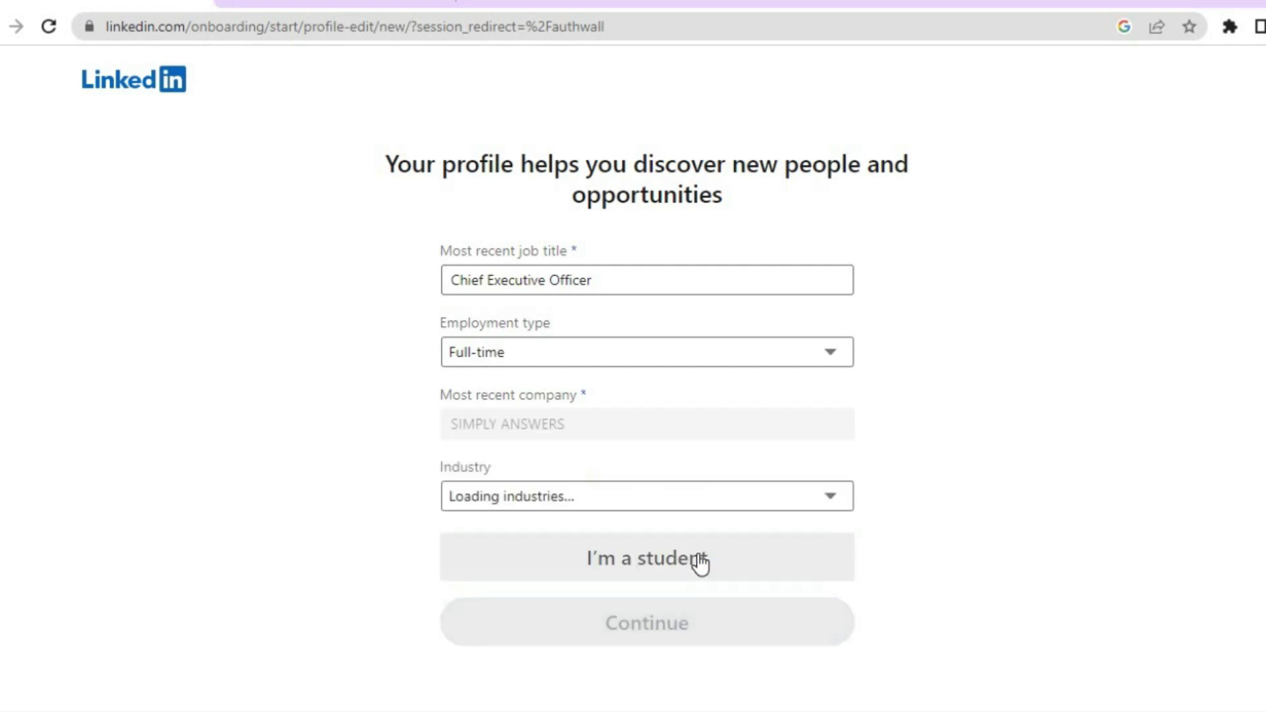
Choose Professional Services from the Industry list and continue.
left_click(604, 508)
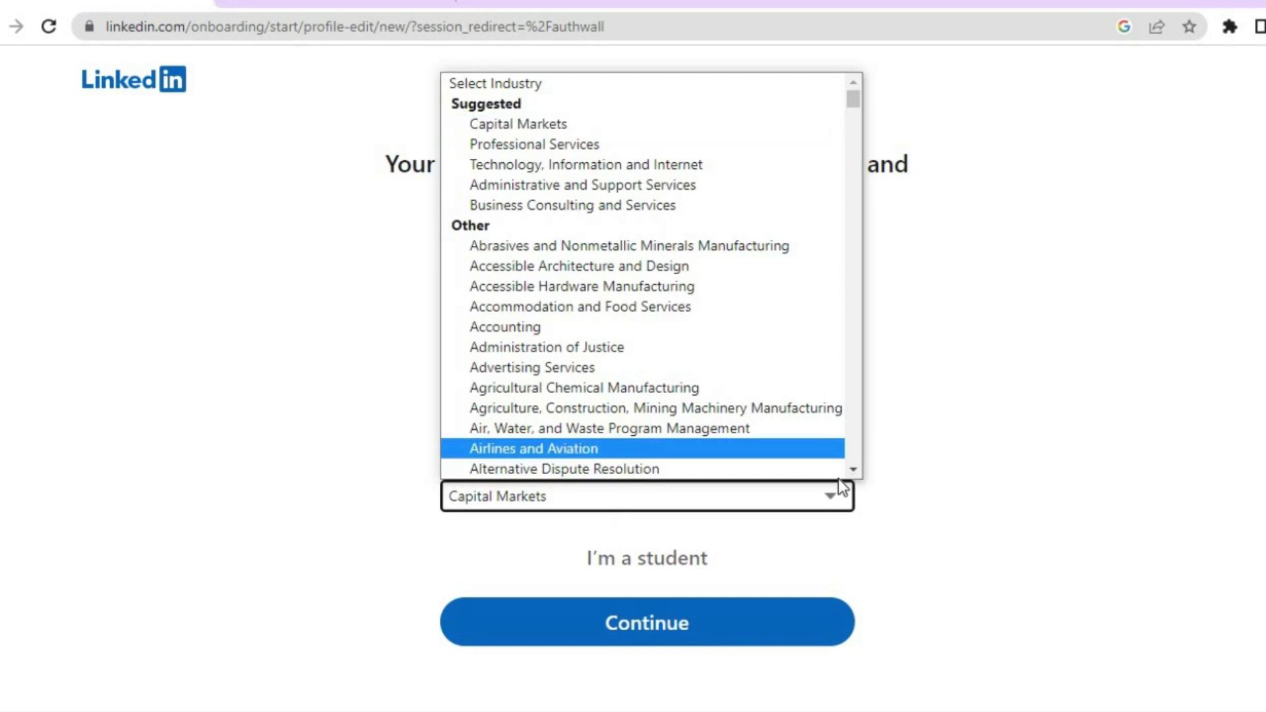
left_click(853, 469)
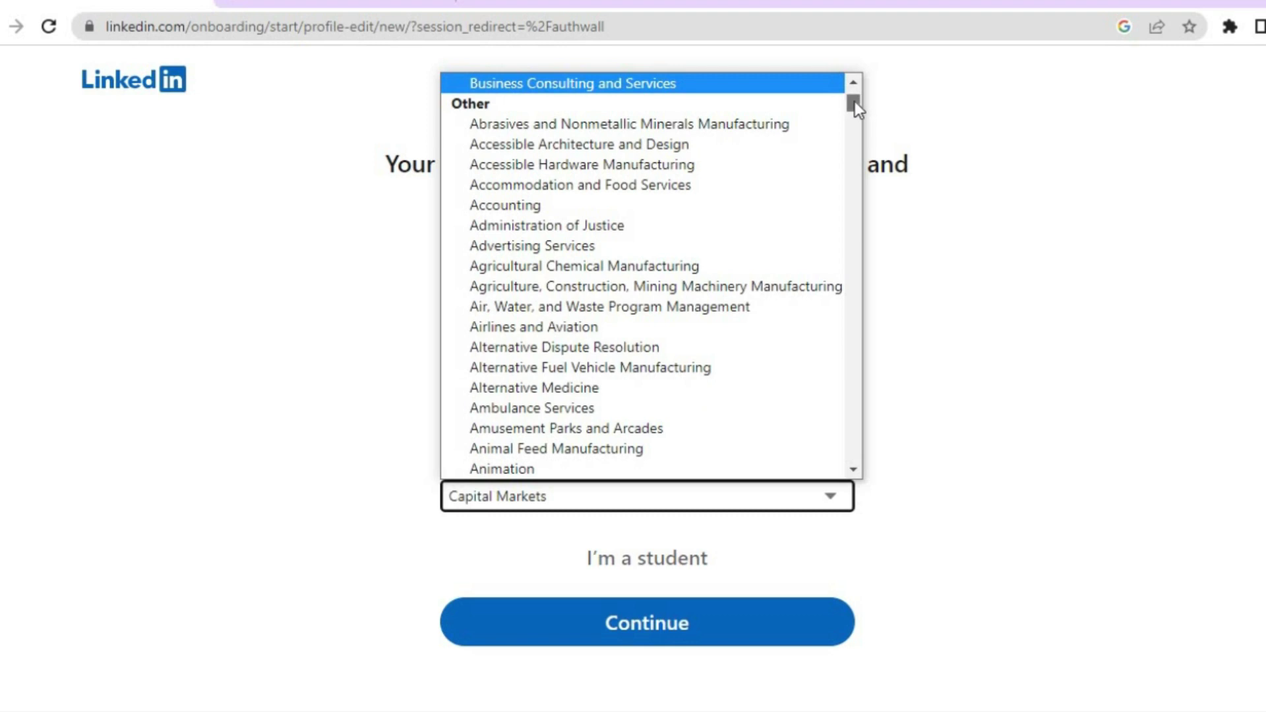
left_click_drag(855, 102, 854, 96)
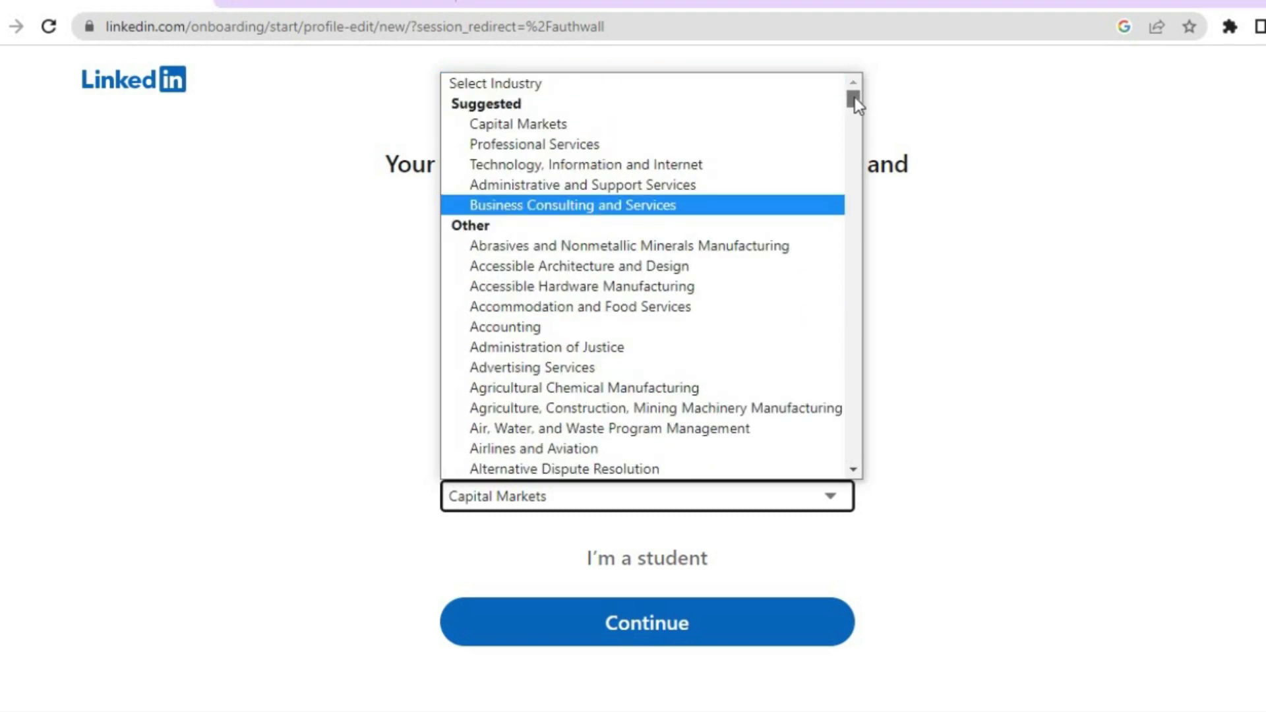
left_click(553, 140)
left_click(585, 636)
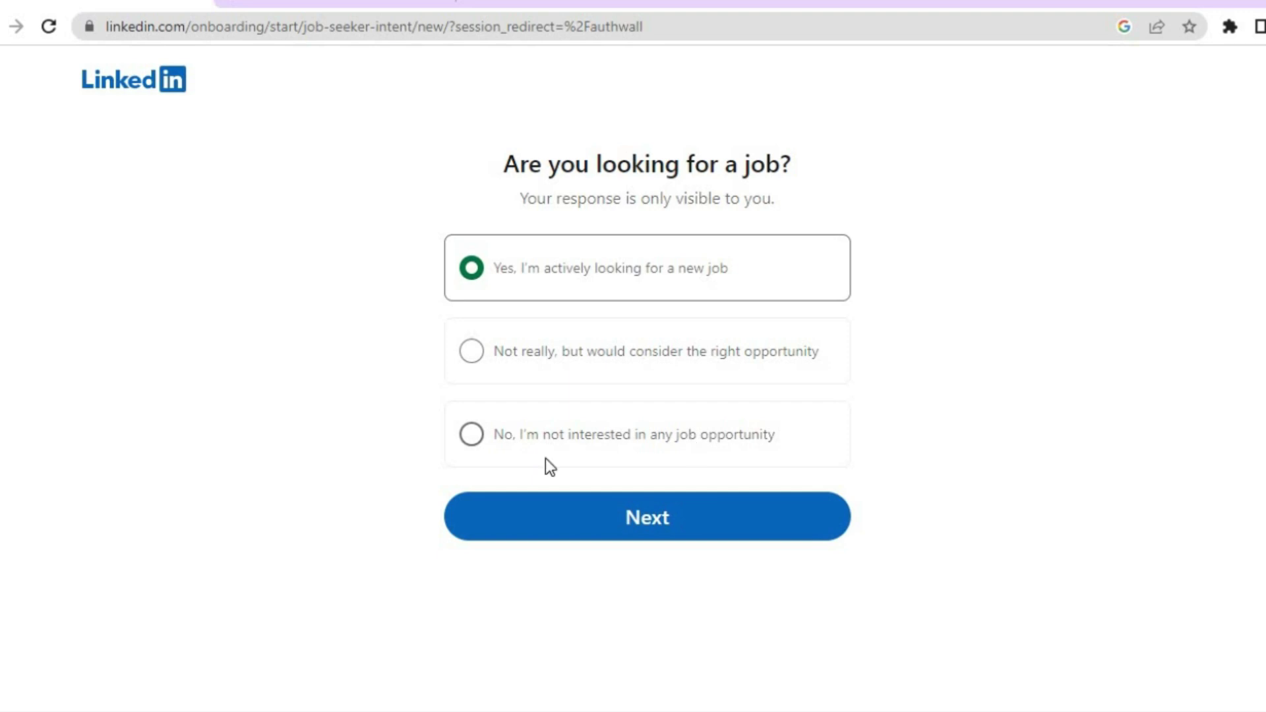
Answer 'No, I'm not interested' to job seeking, then skip contacts, suggested people and photo.
left_click(470, 435)
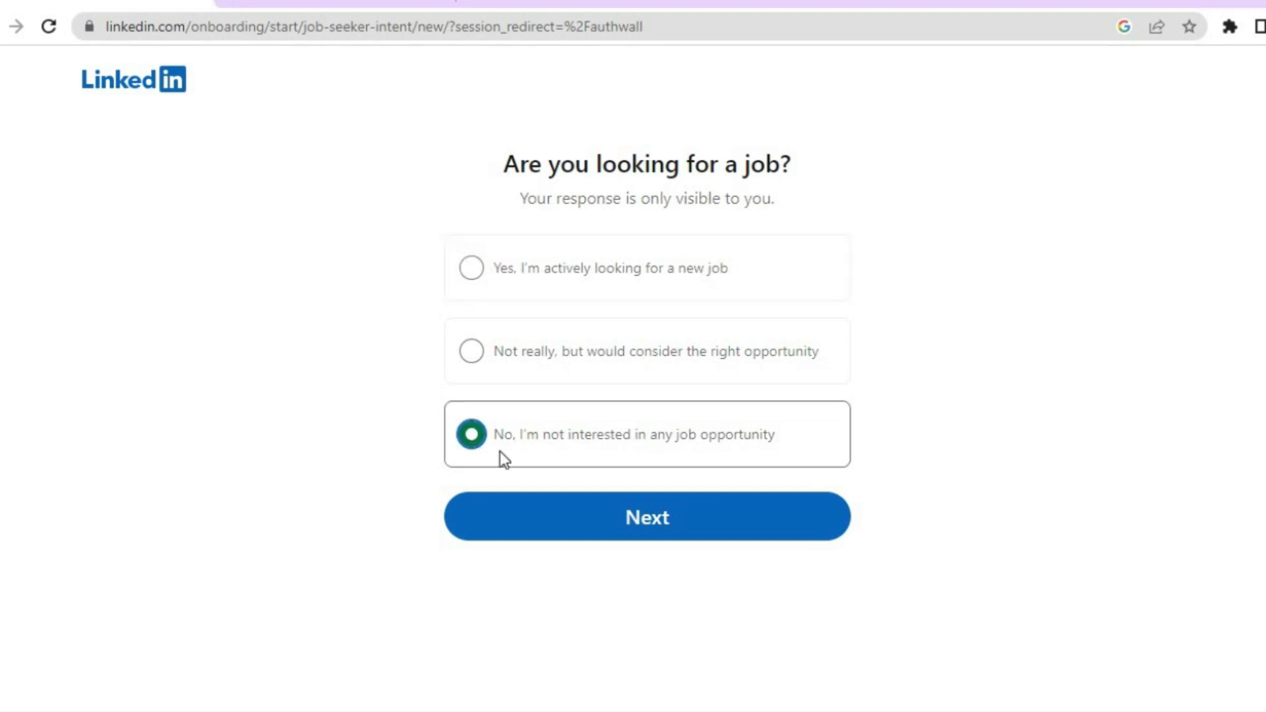
left_click(571, 521)
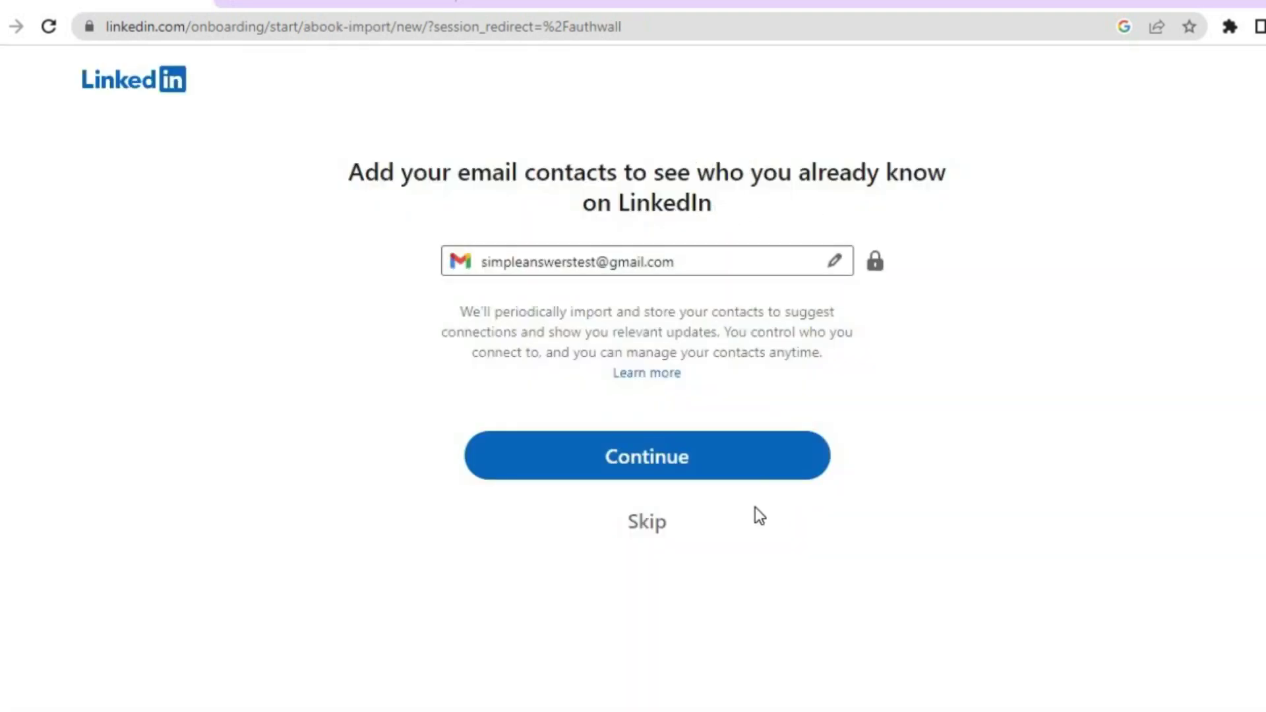
left_click(649, 535)
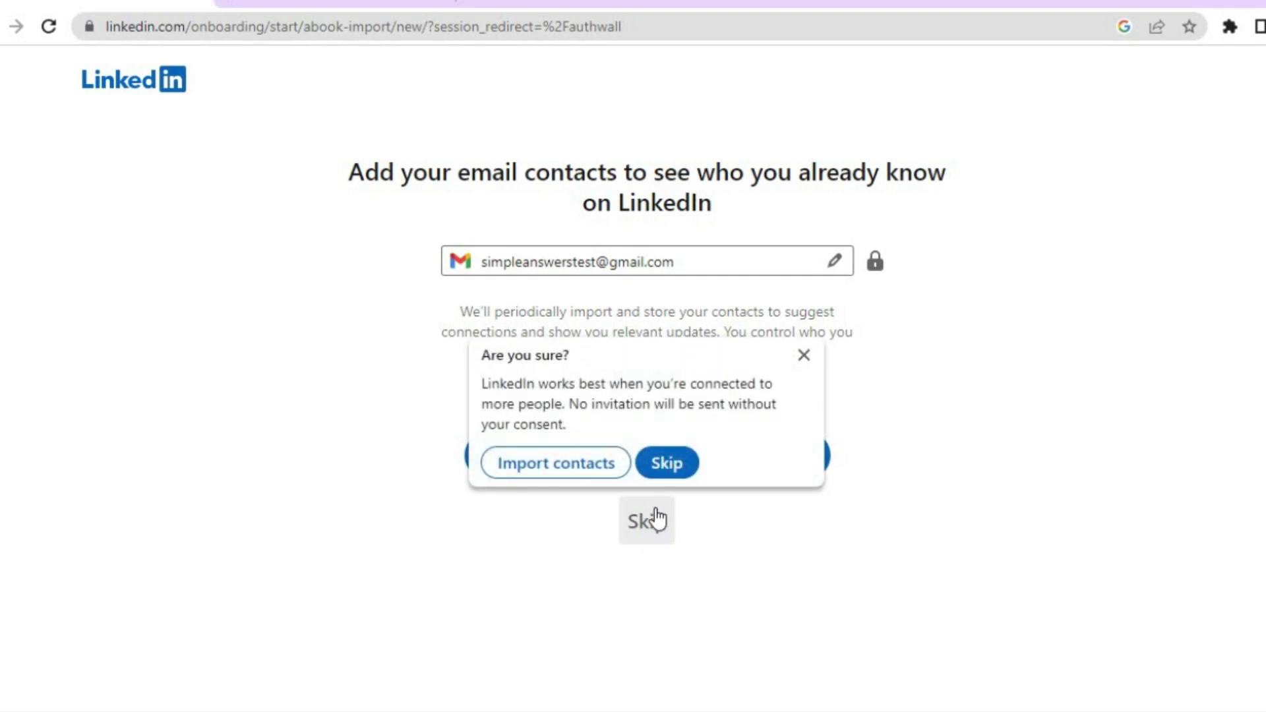
left_click(664, 463)
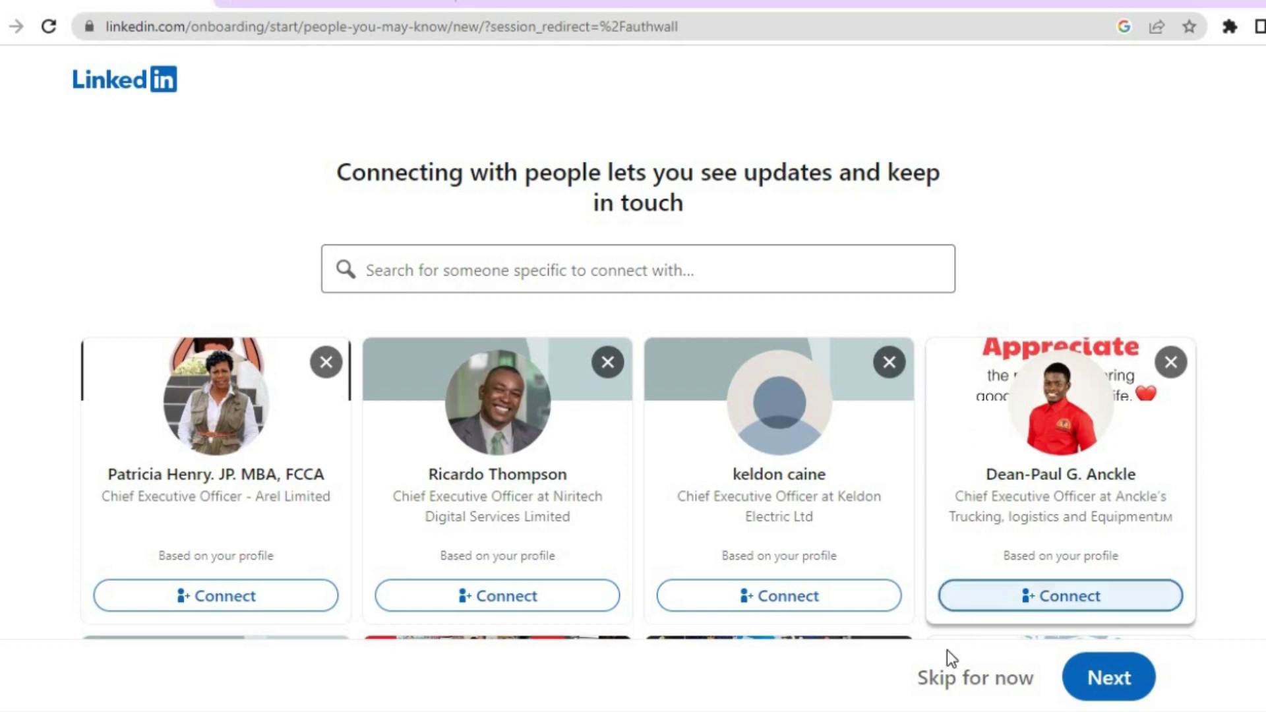
left_click(950, 676)
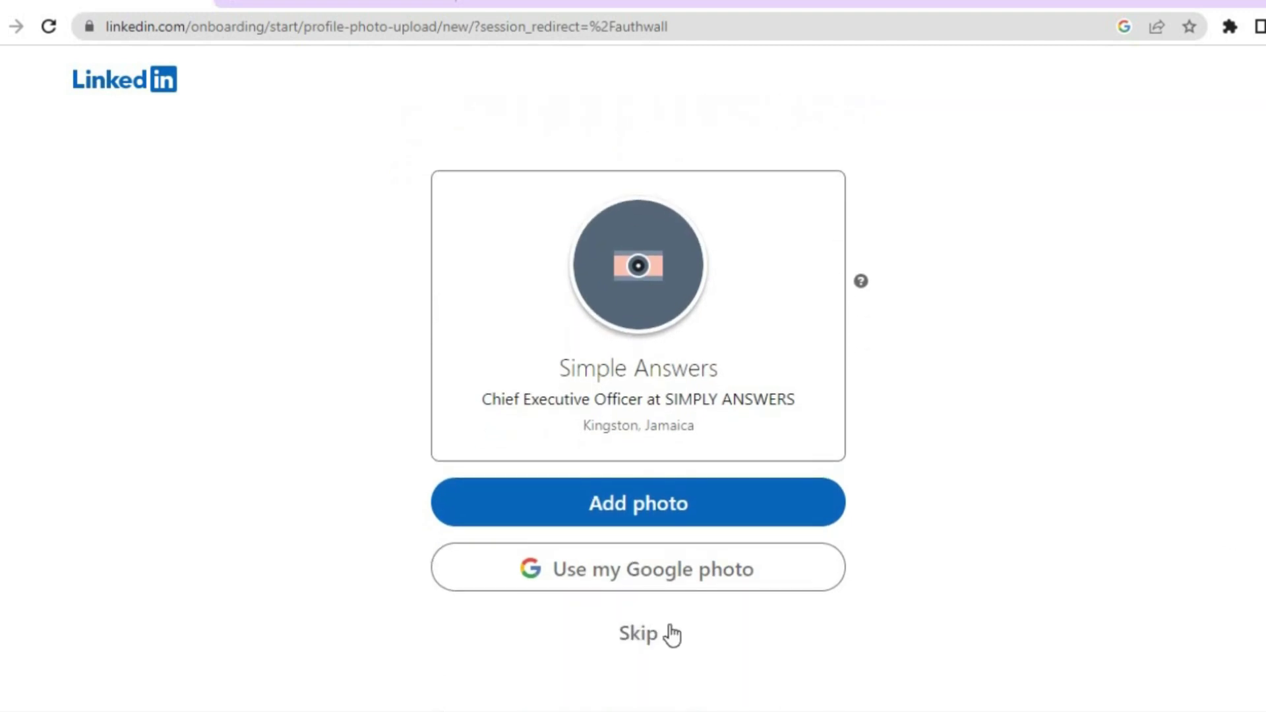
left_click(653, 637)
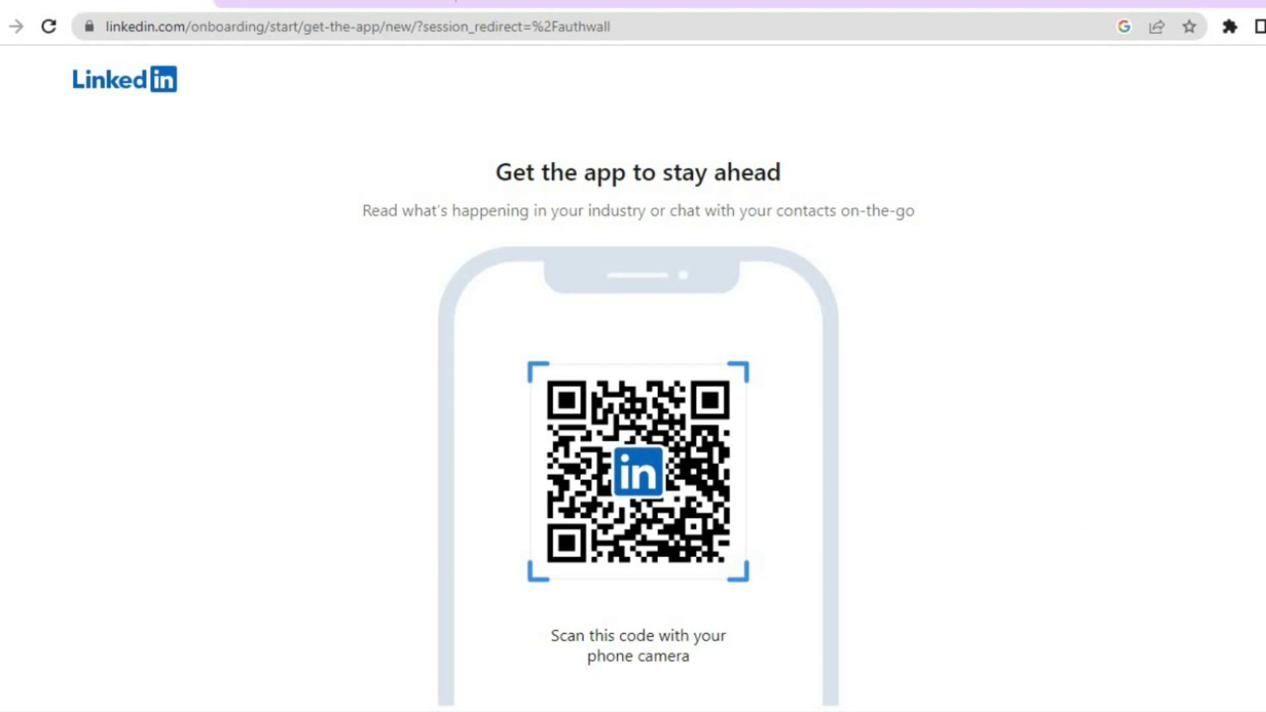
Pass the app prompt, save Problem-Solving Techniques and Excel Essential Training courses, and finish onboarding.
scroll(900, 627, "down", 2)
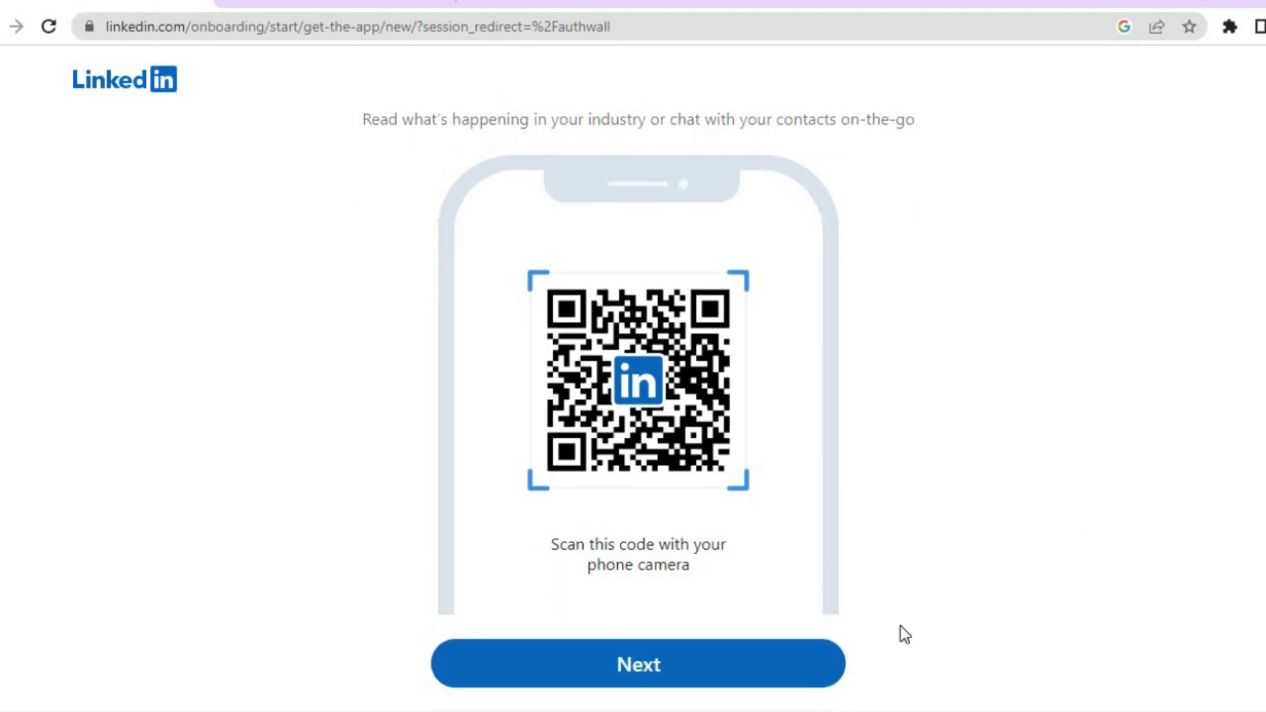
left_click(739, 667)
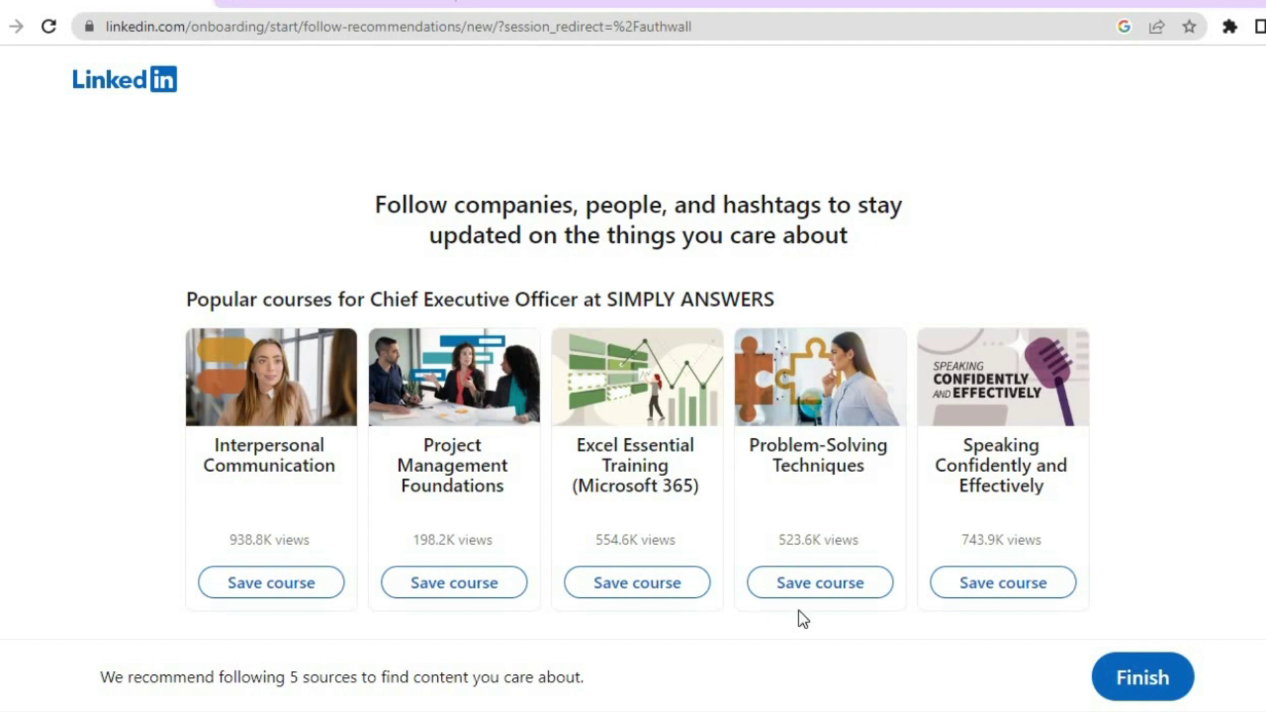
left_click(817, 597)
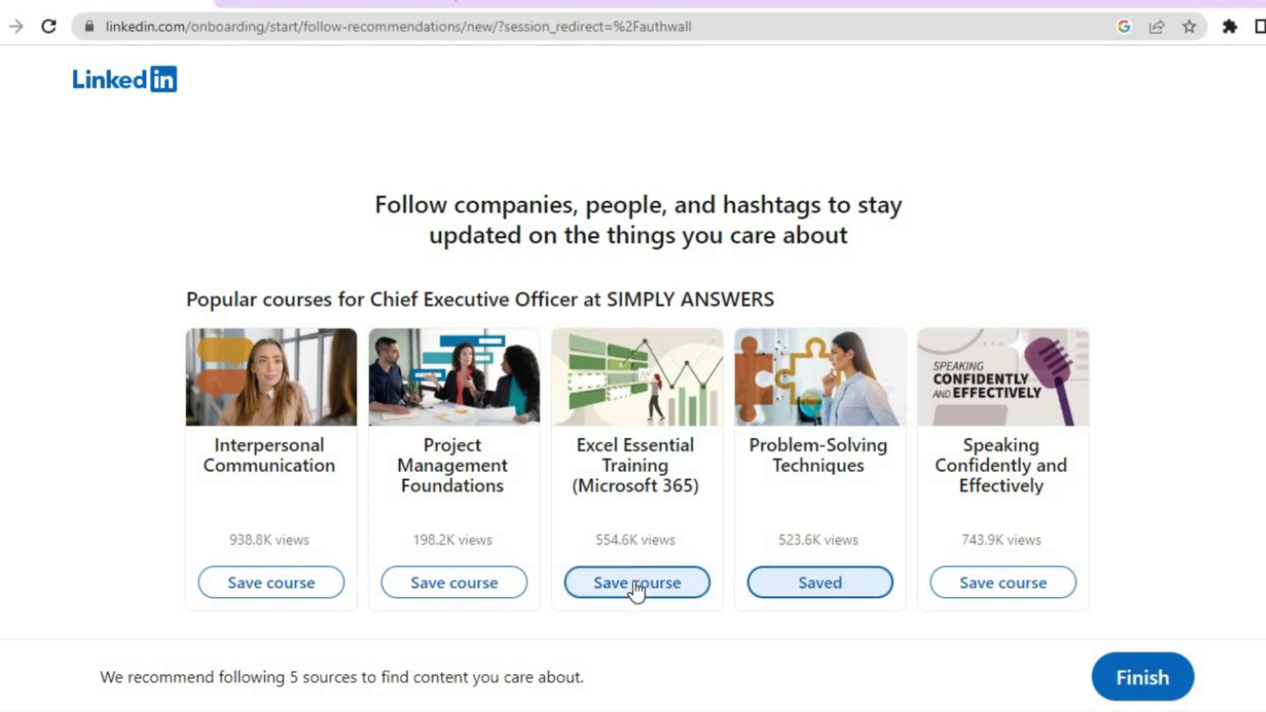
left_click(636, 589)
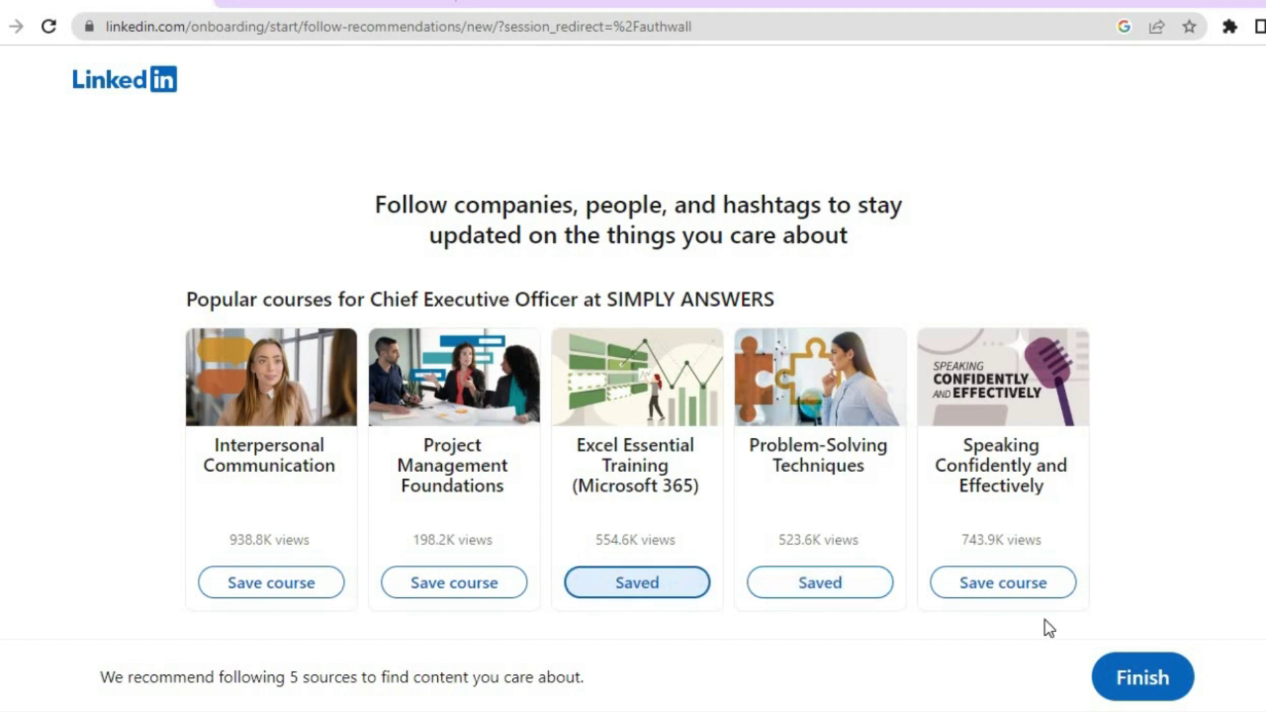
left_click(1166, 684)
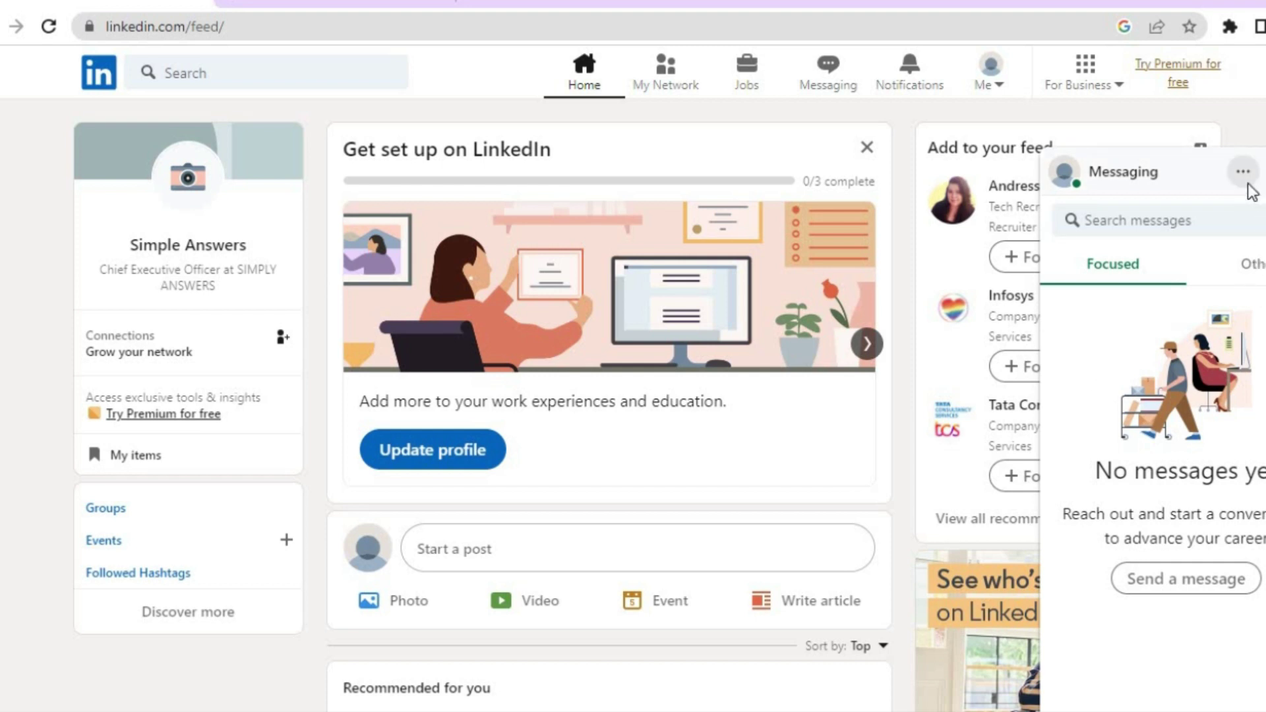
Choose Post a job from the For Business menu in the top bar.
left_click(1107, 92)
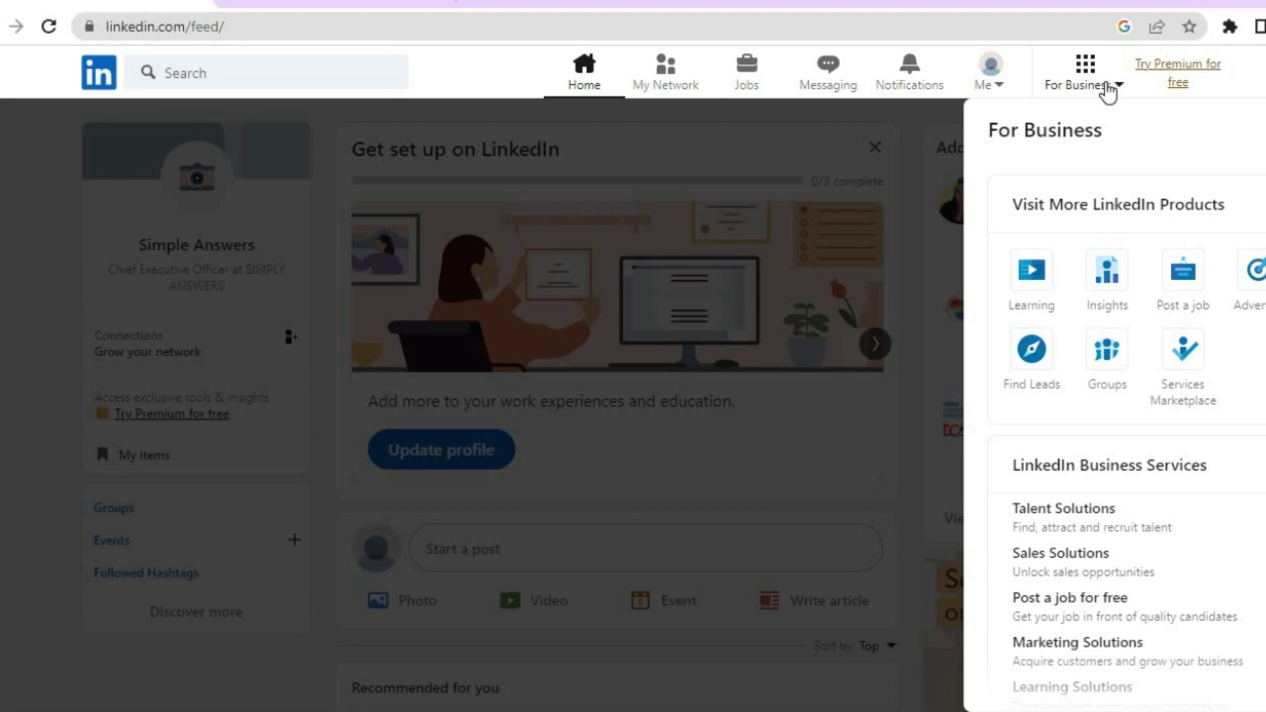
left_click(1186, 284)
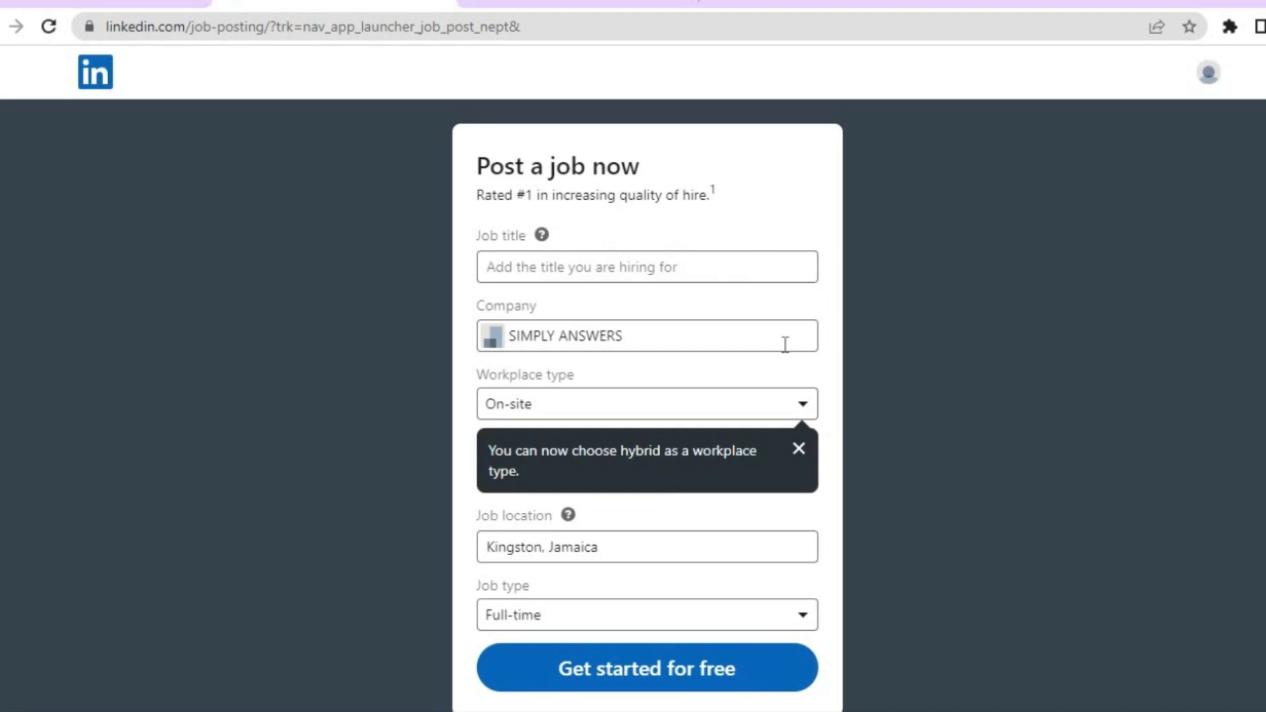
Set the job title to Graphic Designer with a Remote workplace type.
left_click(800, 450)
left_click(672, 262)
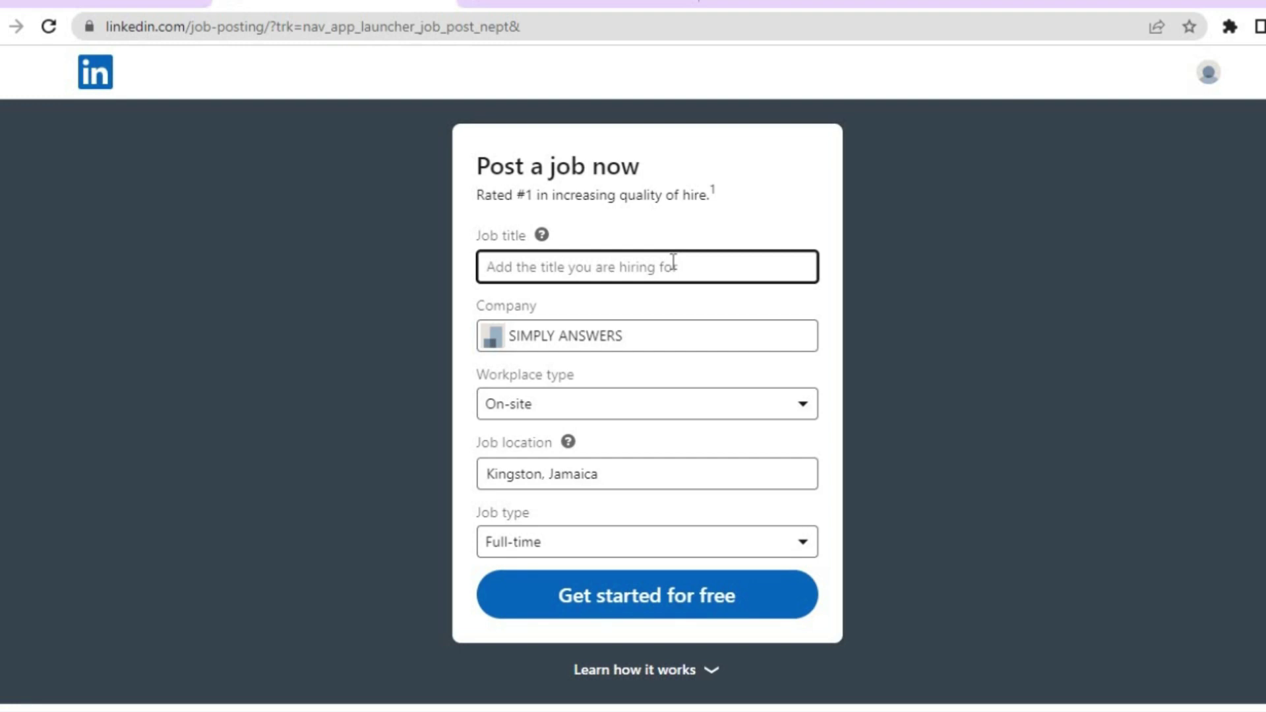
type("DES")
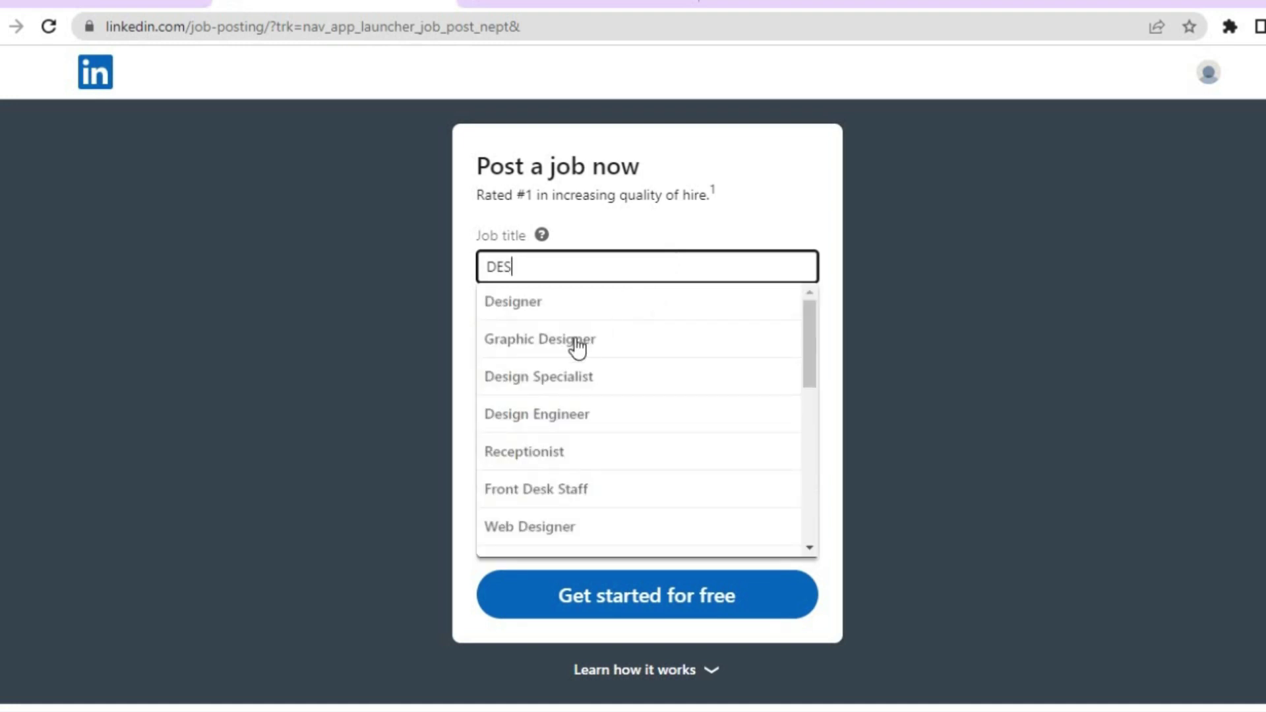
left_click(577, 338)
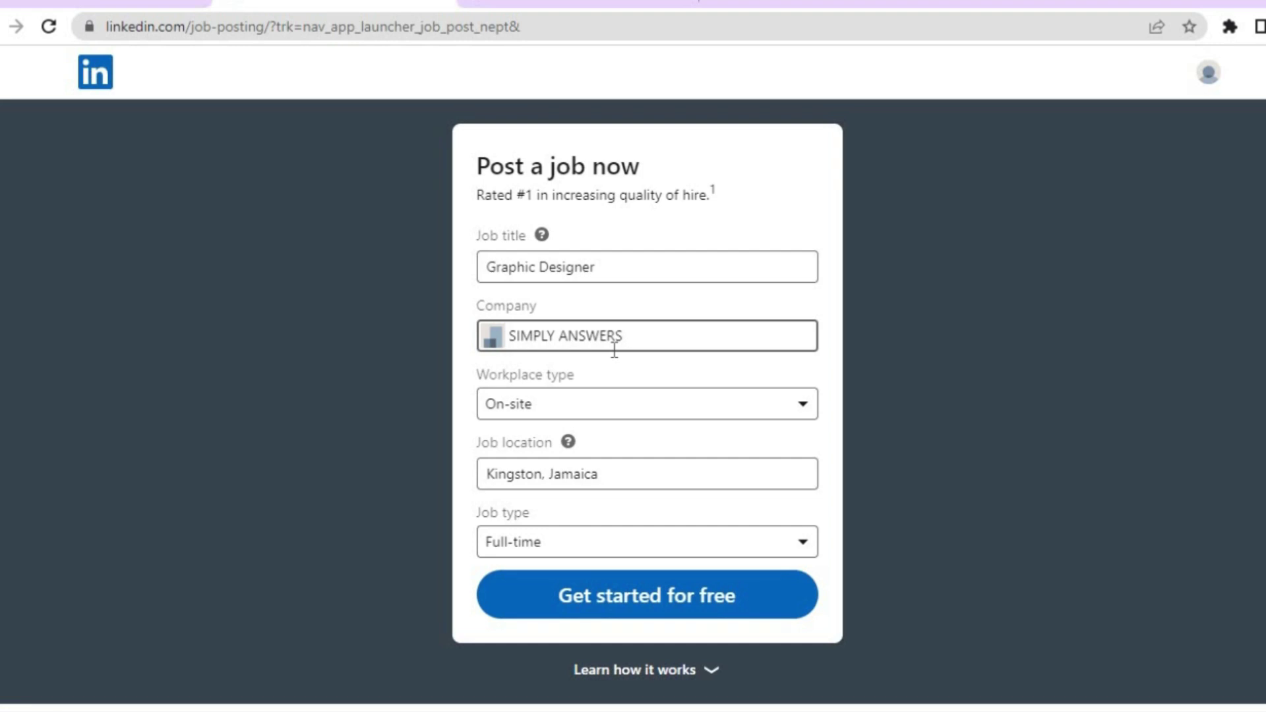
left_click(610, 423)
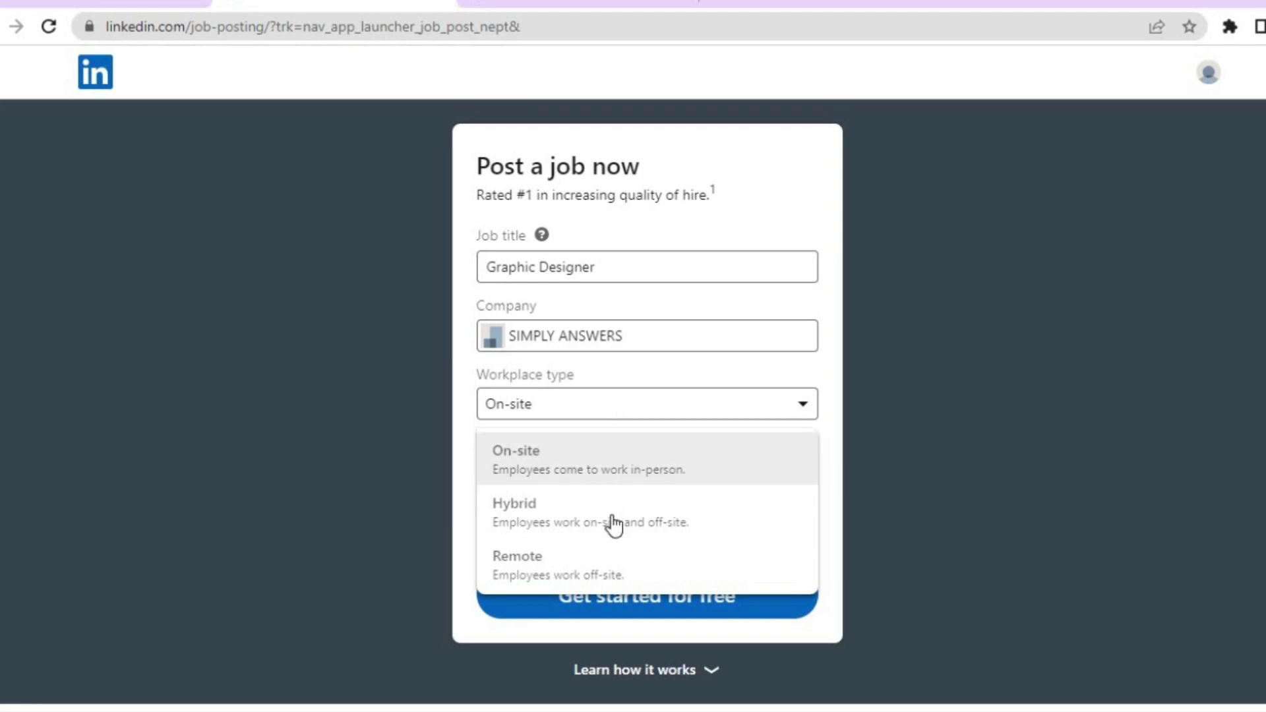
left_click(582, 563)
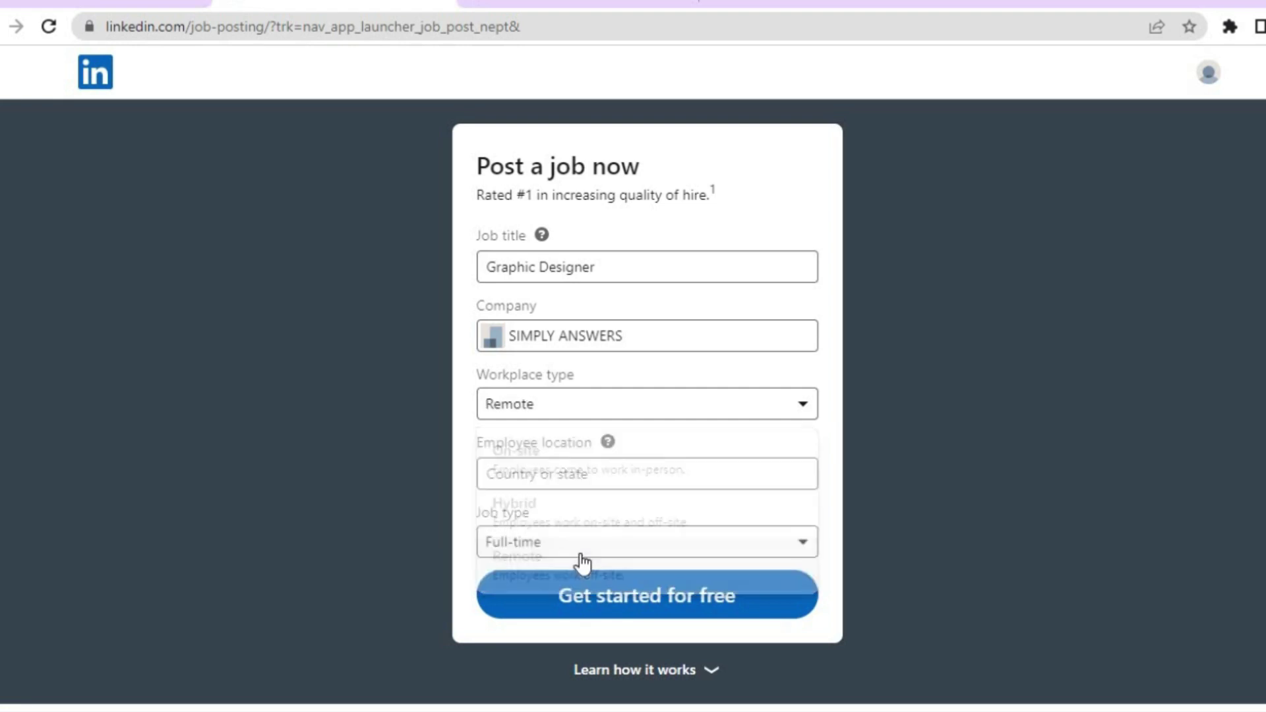
Set employee location to United States and job type Part-time, then start the free post.
left_click(630, 469)
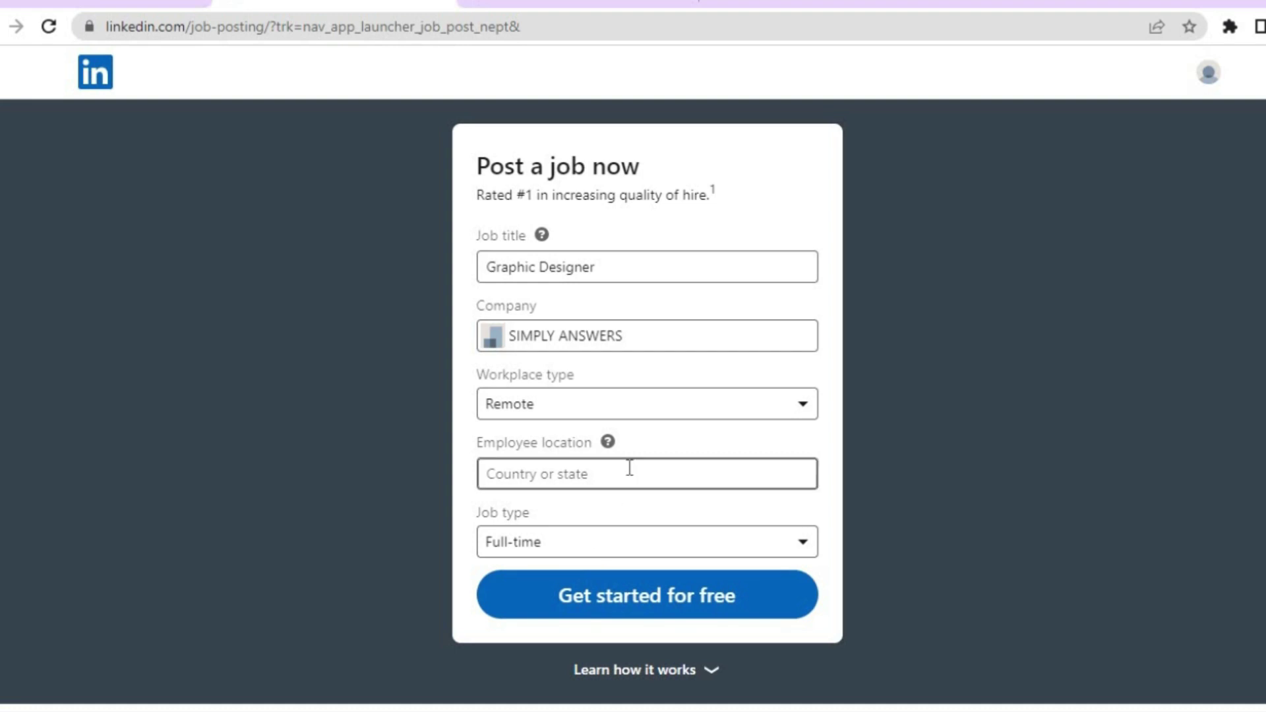
left_click(630, 468)
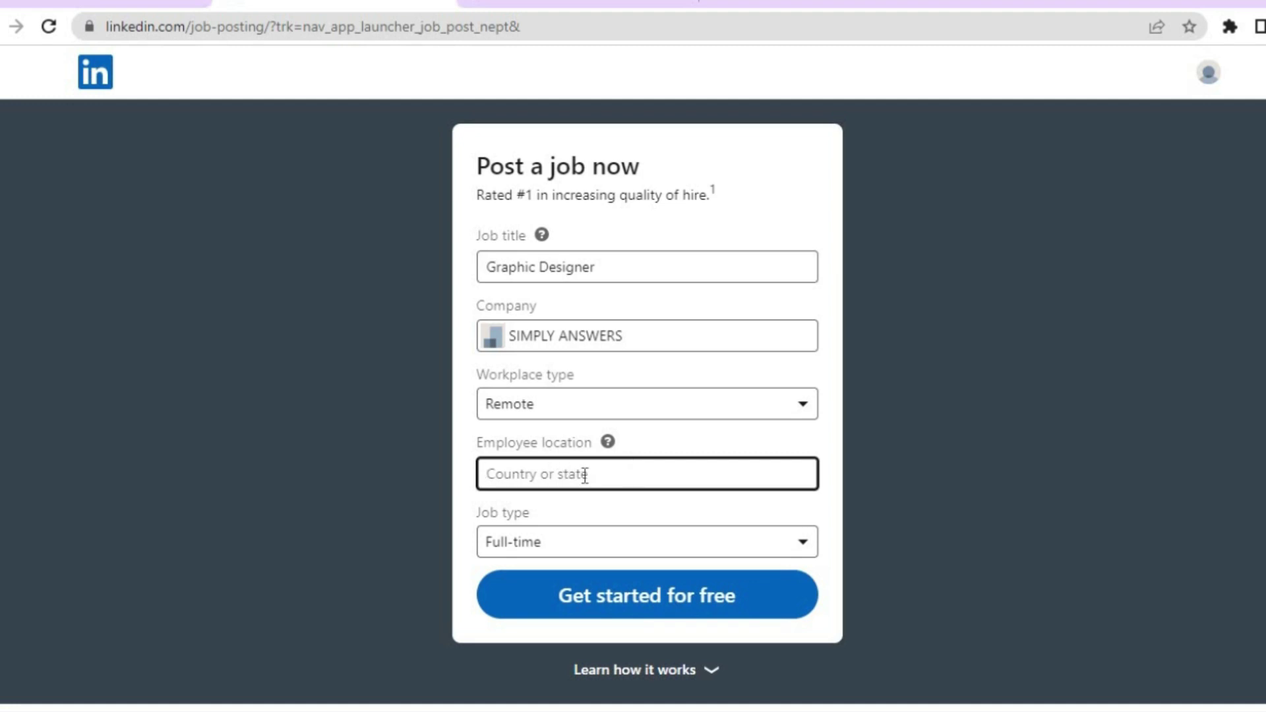
left_click(663, 559)
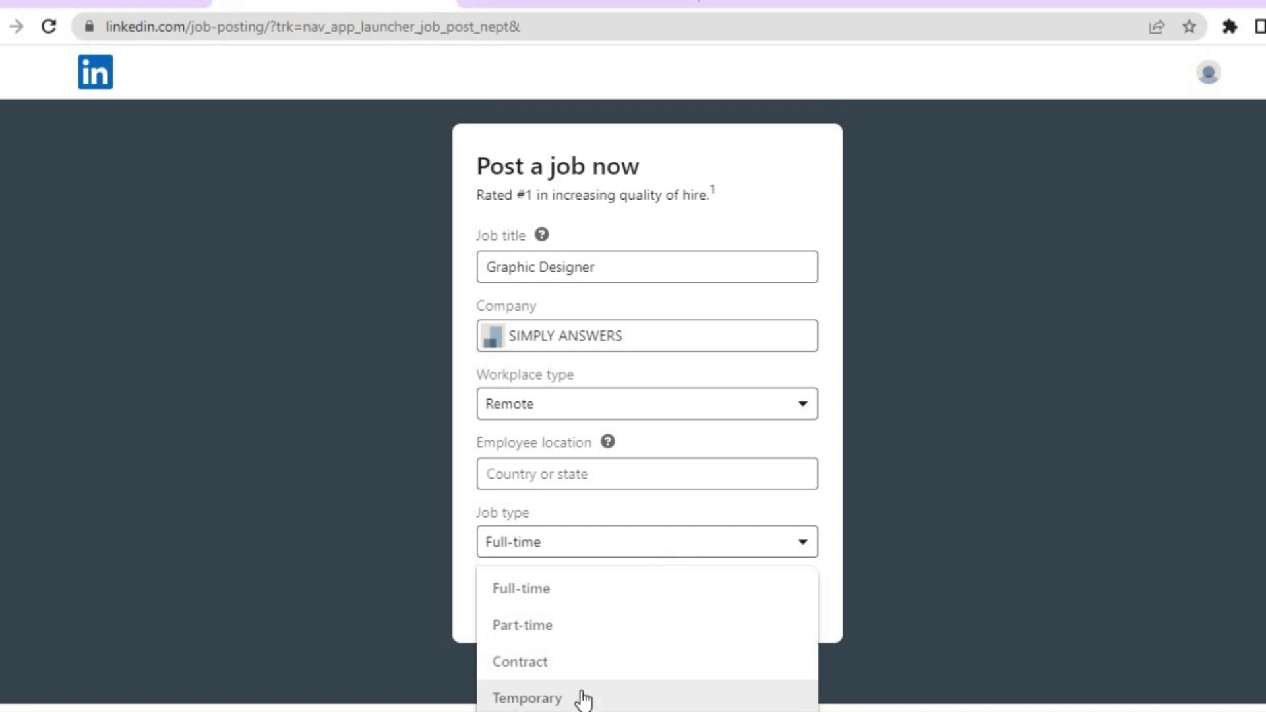
left_click(580, 631)
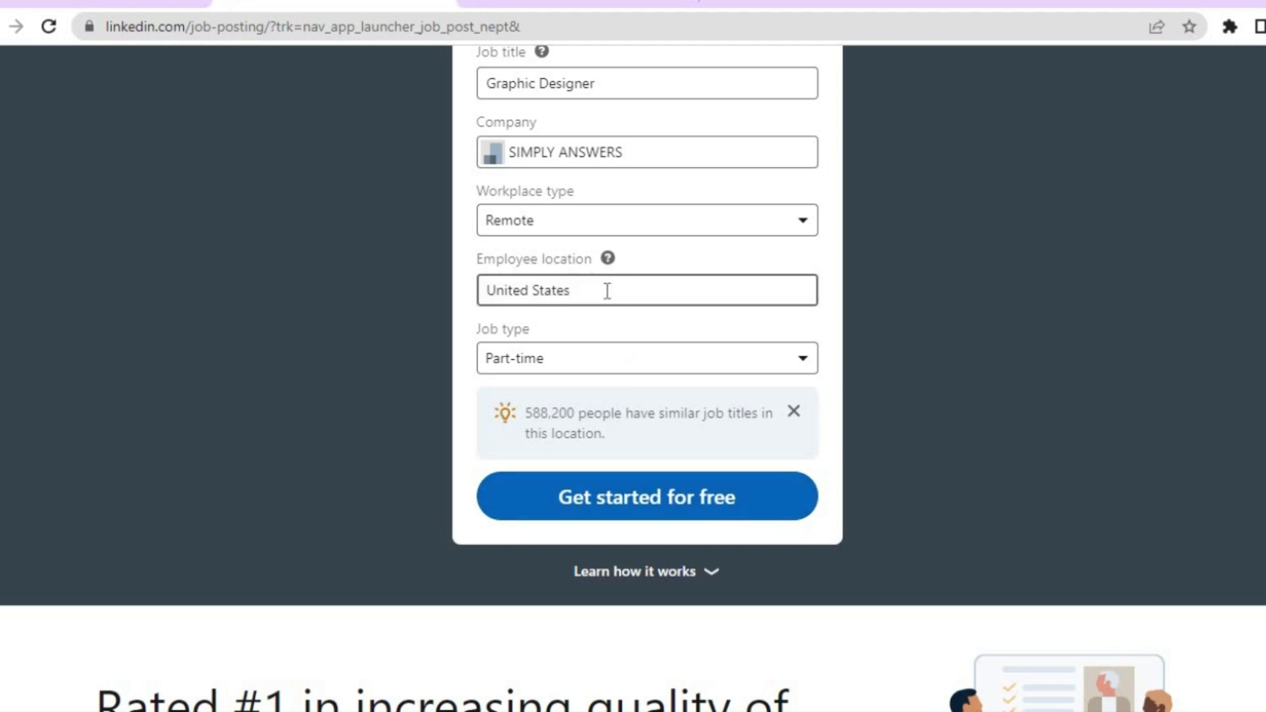
left_click(615, 498)
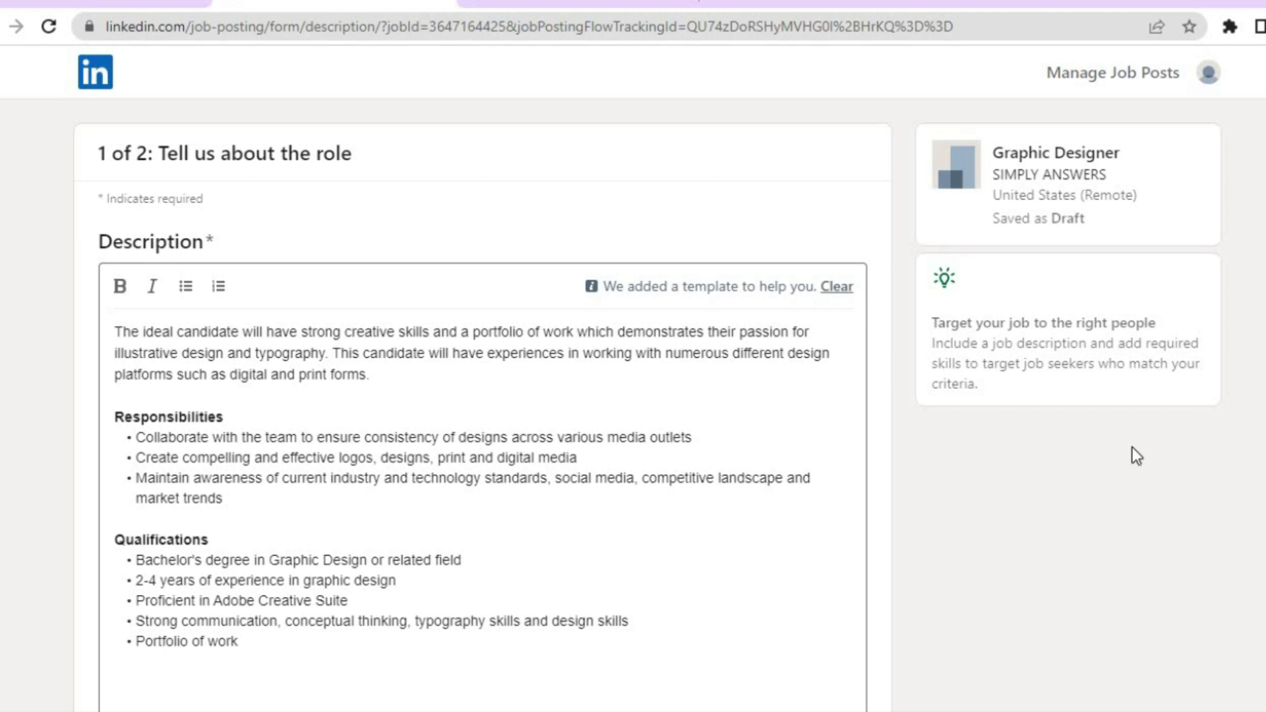
Set the 'How did you hear about us' source to In the mail.
scroll(522, 448, "down", 2)
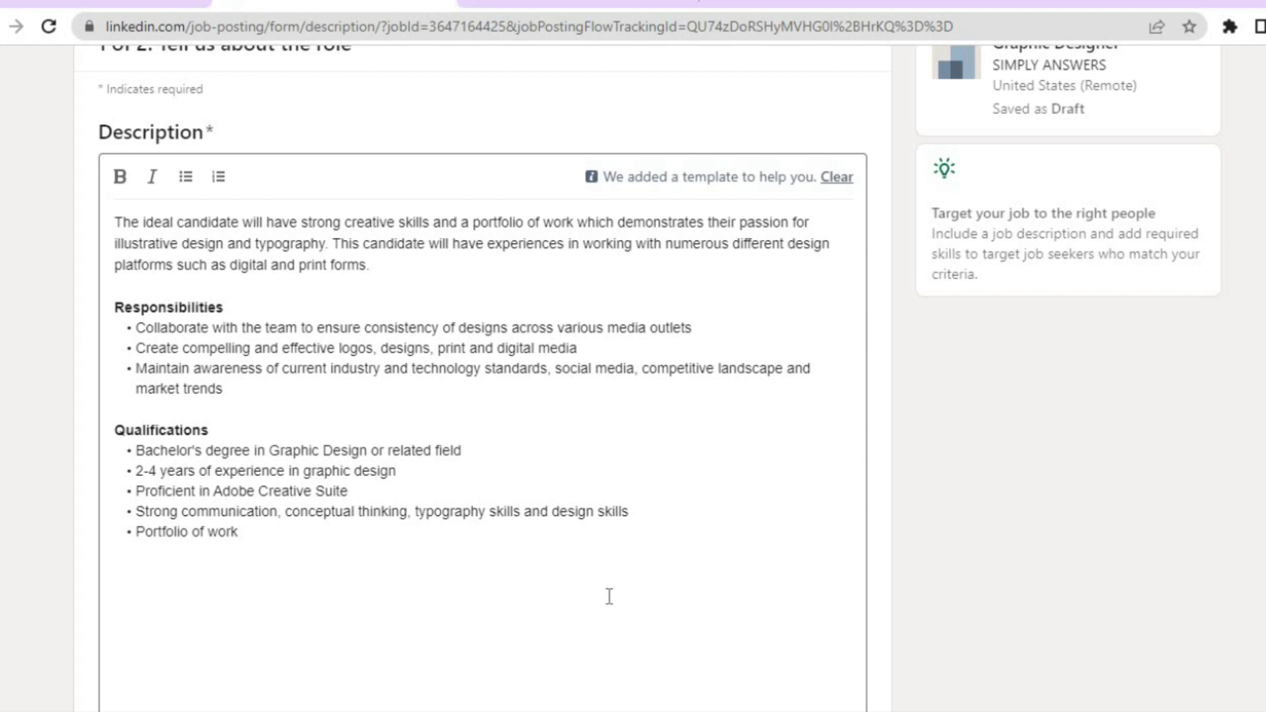
scroll(482, 370, "down", 8)
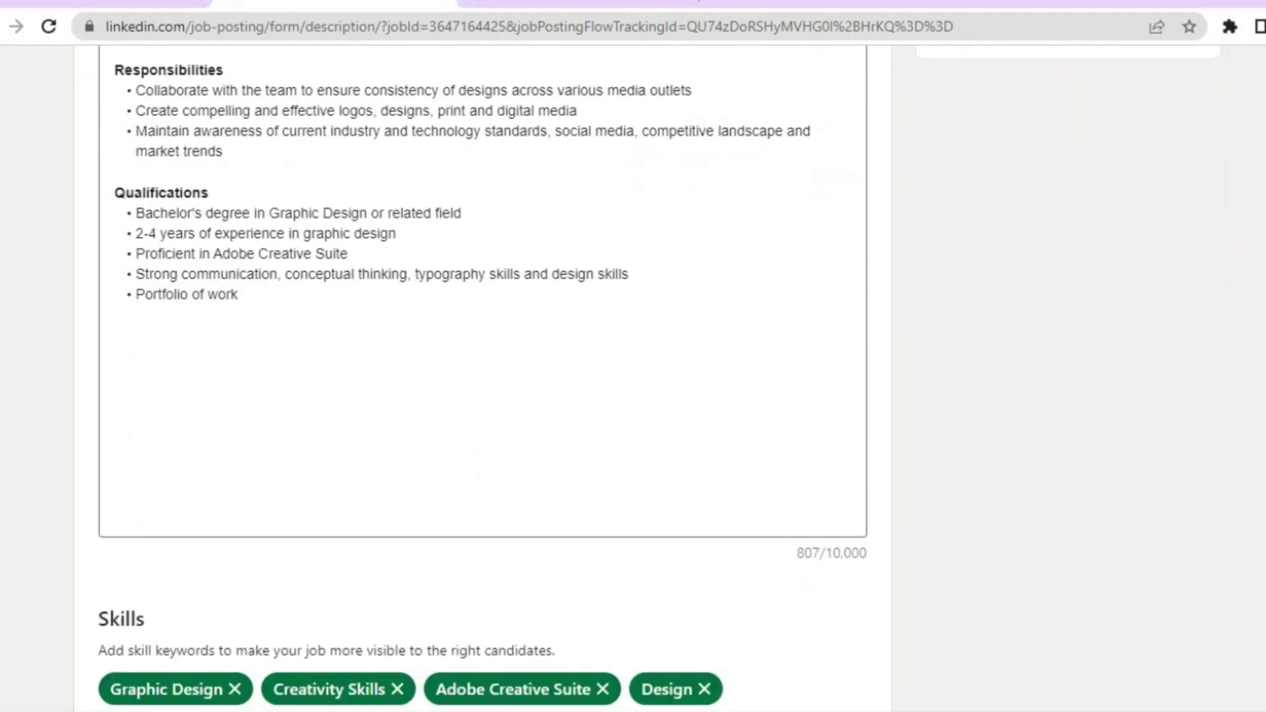
scroll(483, 481, "down", 1)
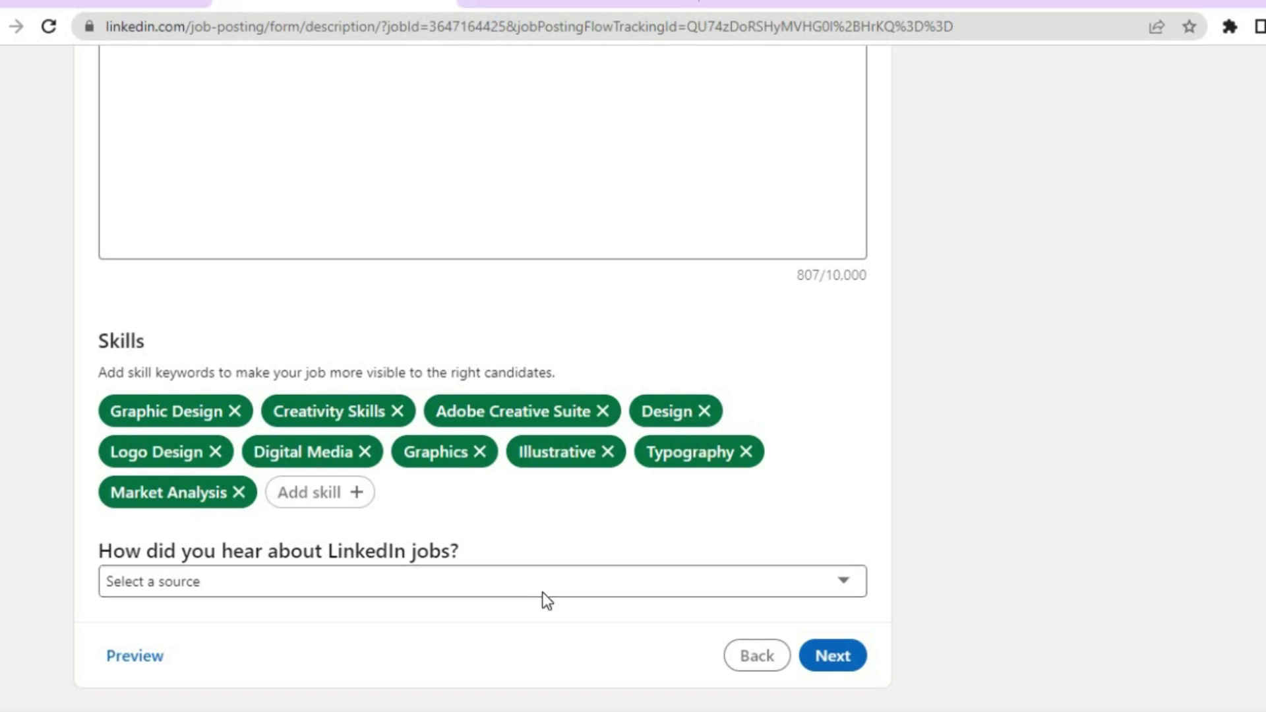
left_click(572, 591)
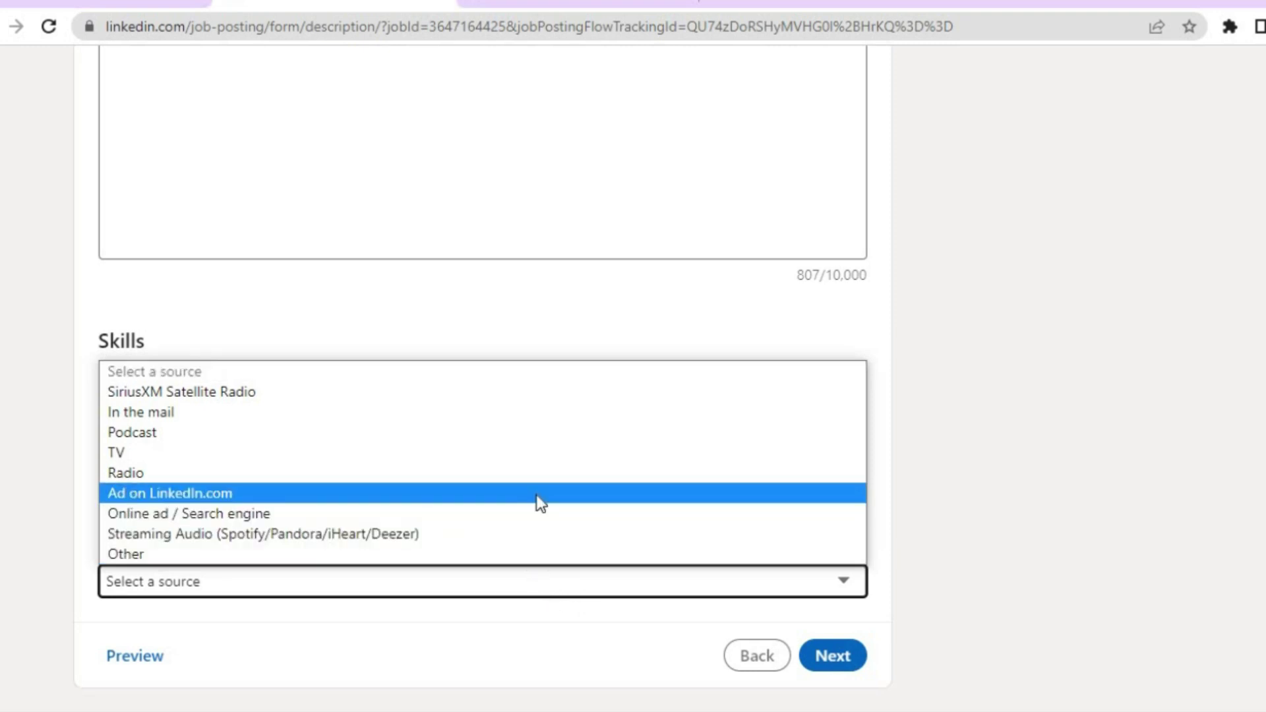
left_click(487, 421)
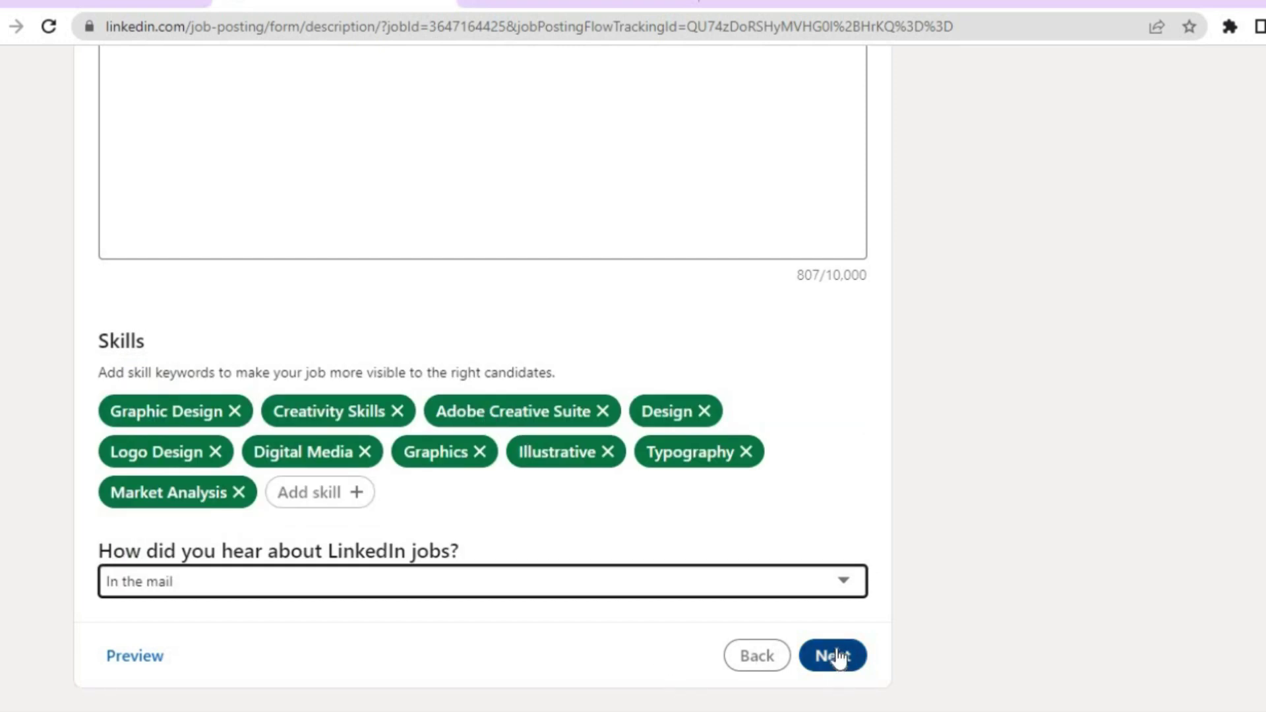
Preview the job post, close the preview, and advance to the screening questions step.
left_click(138, 656)
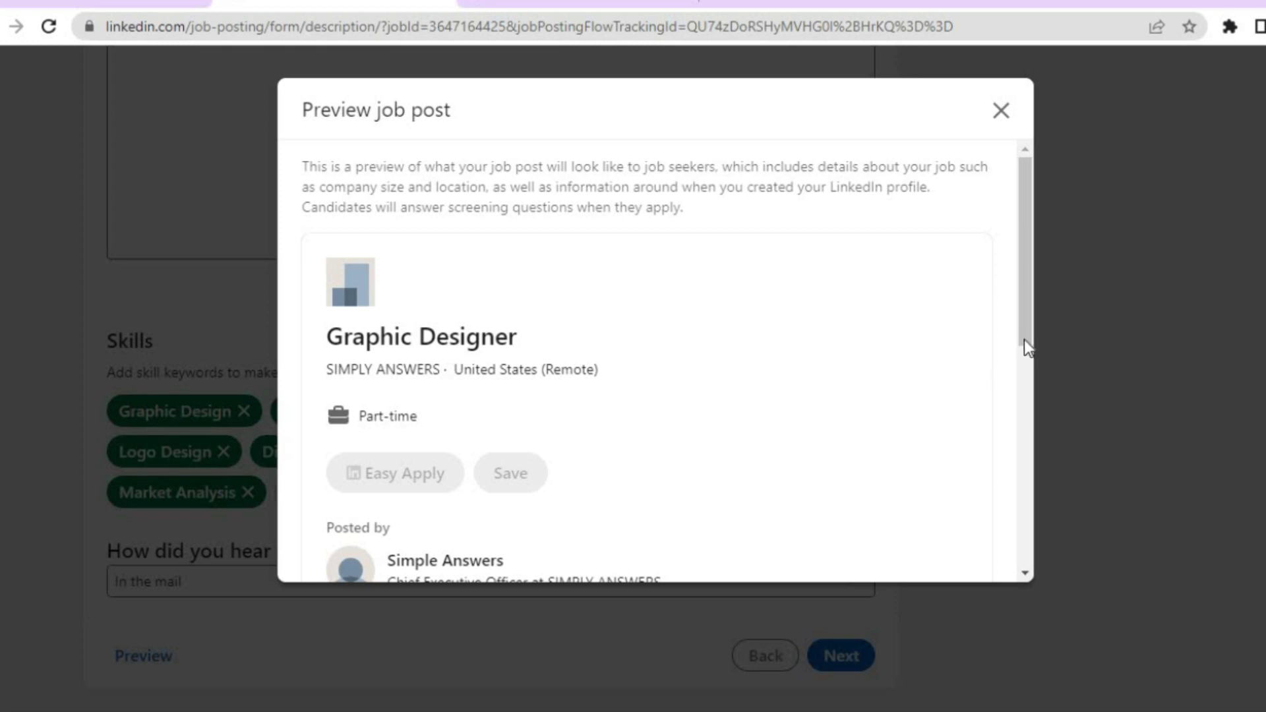
mouse_move(1025, 315)
left_mouse_down()
mouse_move(1019, 521)
mouse_move(1026, 290)
left_mouse_up()
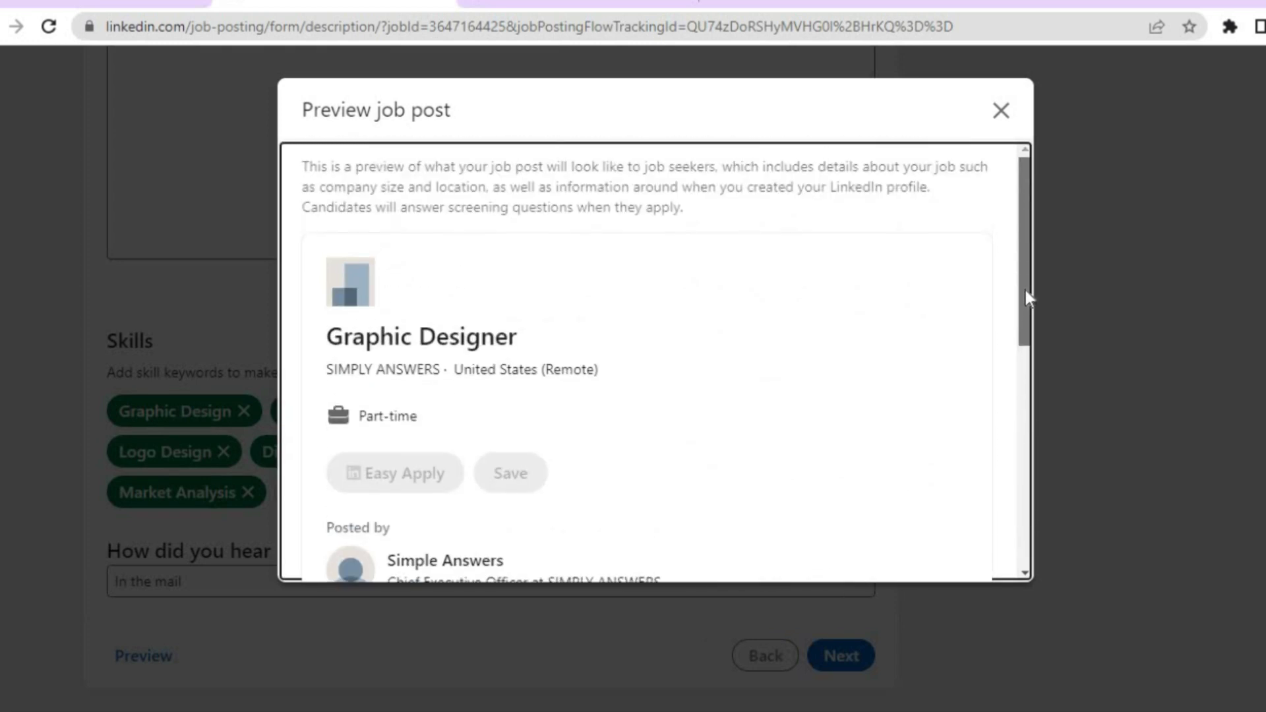
left_click(997, 125)
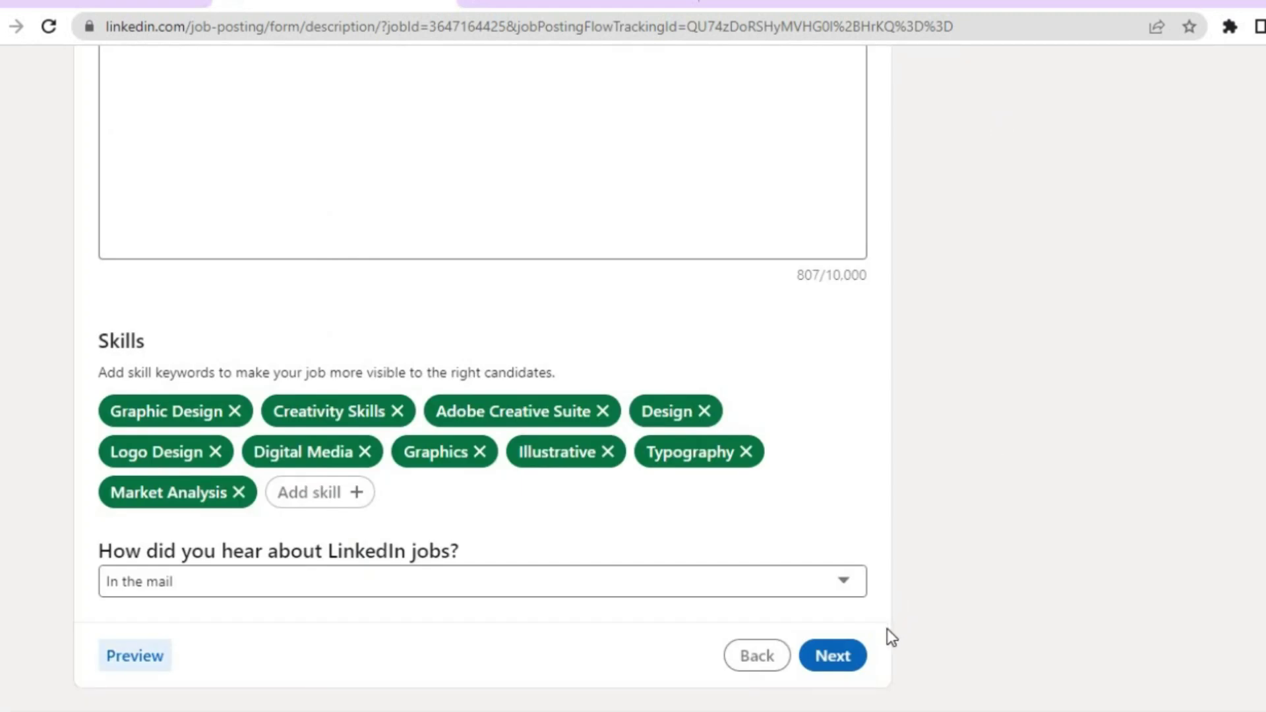
left_click(833, 657)
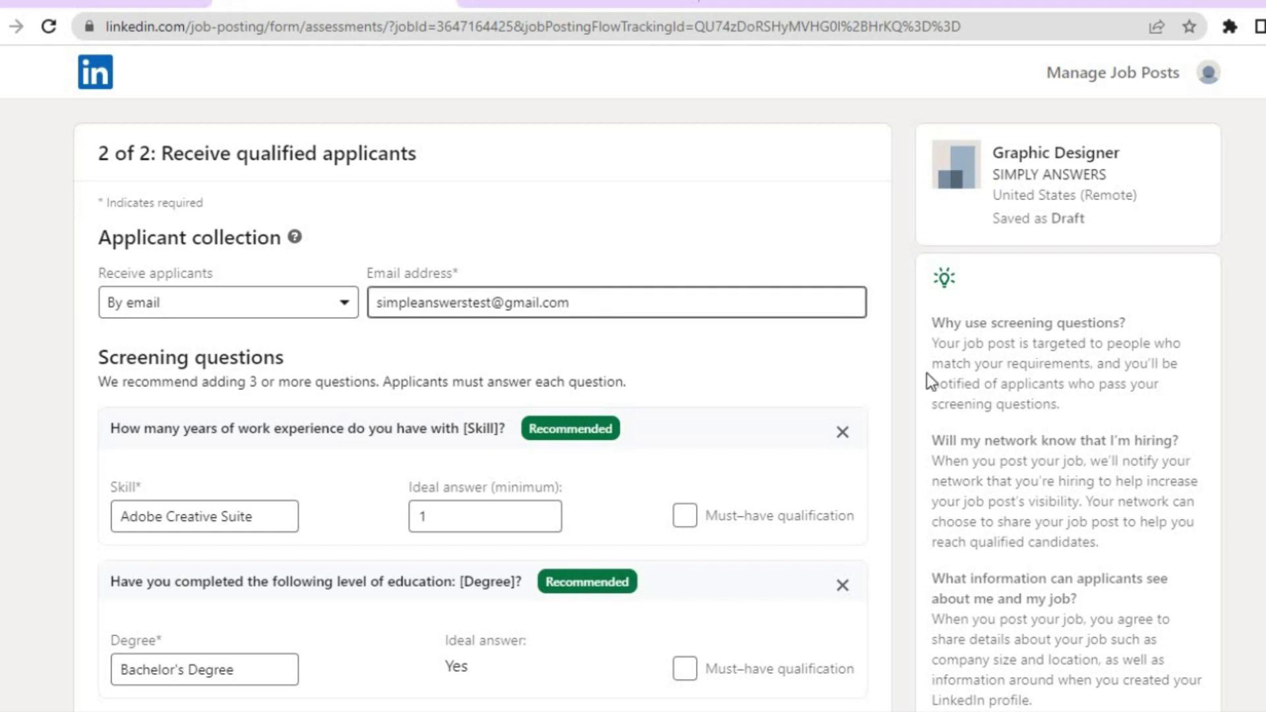
Make Adobe Creative Suite experience a must-have qualification.
scroll(481, 395, "down", 3)
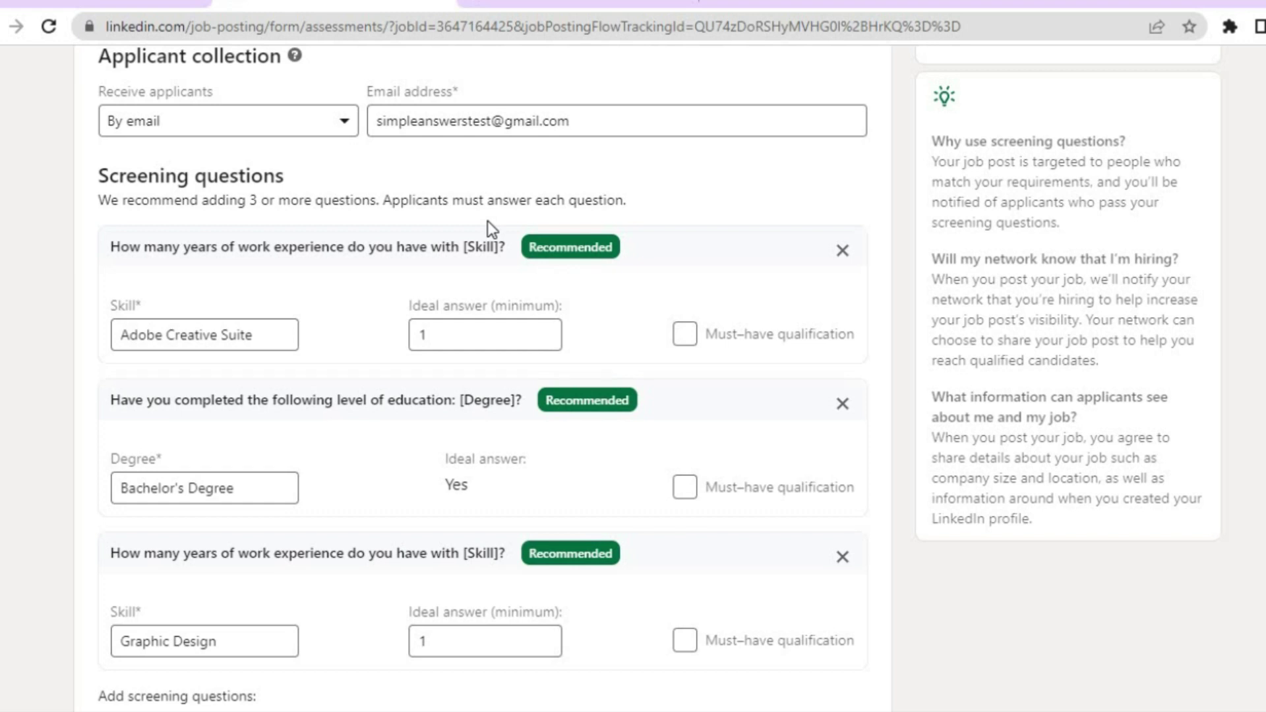
left_click(264, 335)
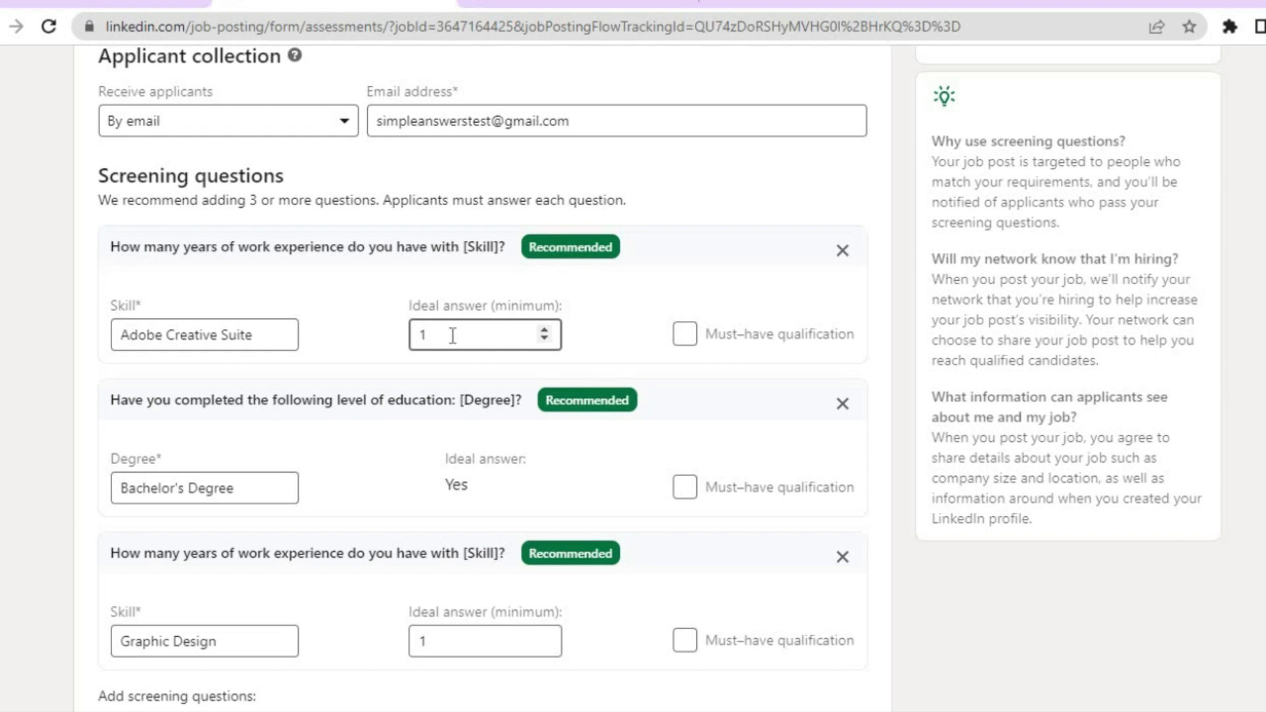
left_click(689, 342)
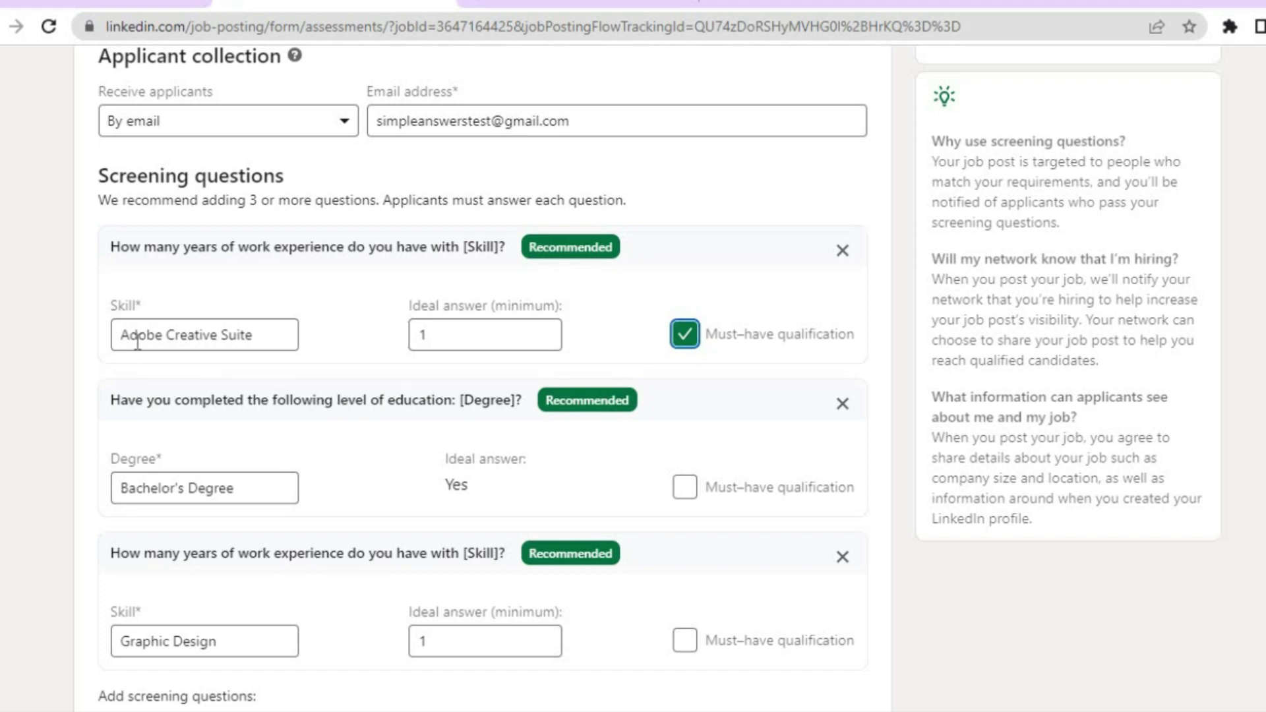
left_click(212, 348)
Require at least 2 years of Graphic Design as a must-have, then continue past the screening questions.
scroll(321, 307, "down", 4)
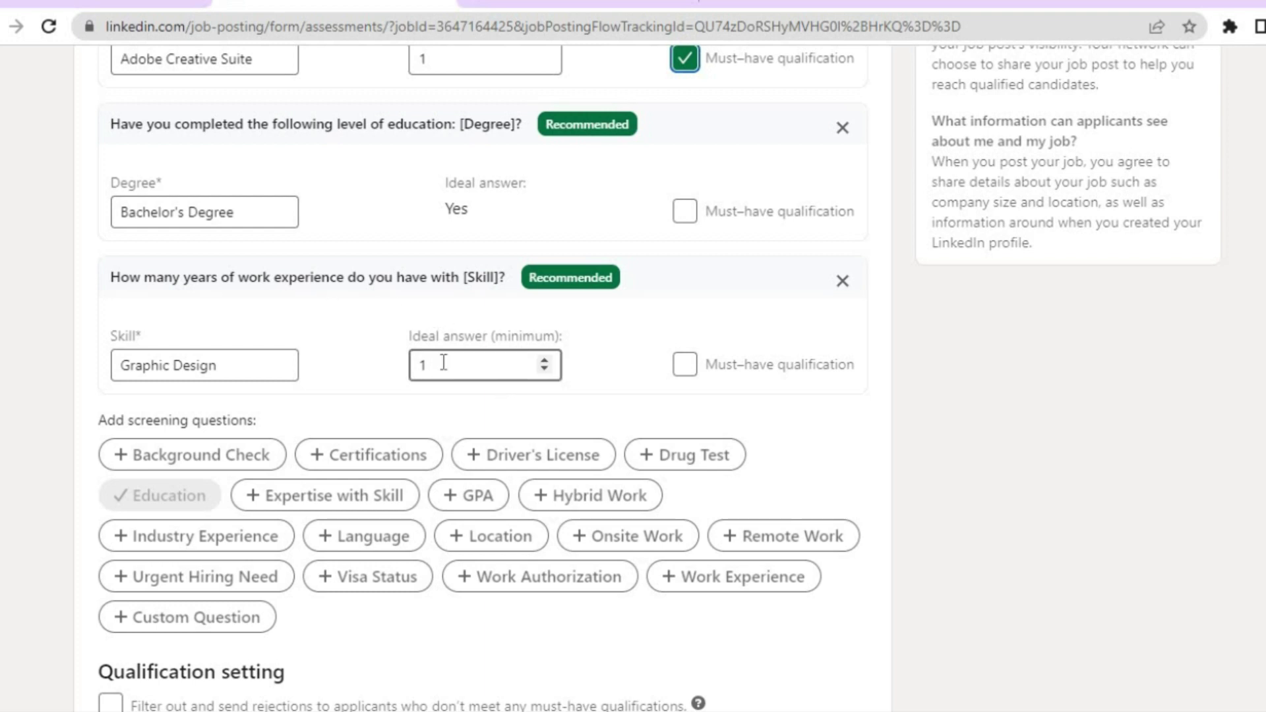
left_click(544, 362)
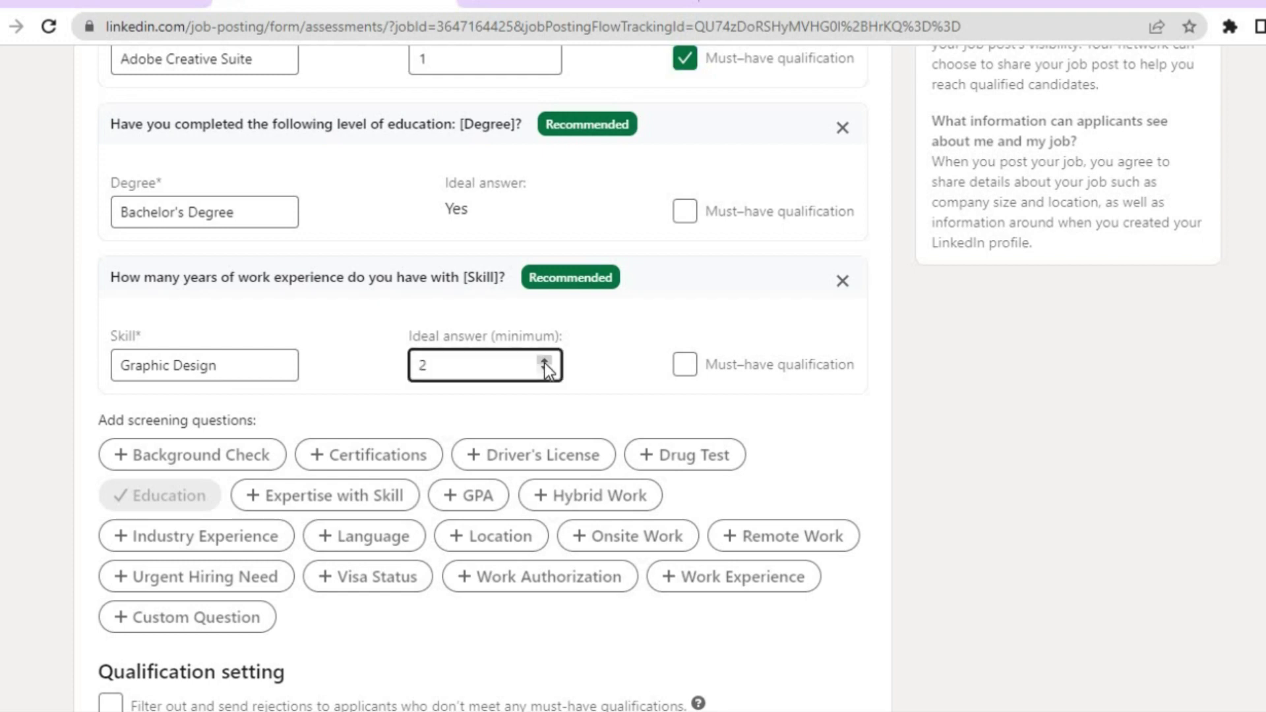
left_click(686, 366)
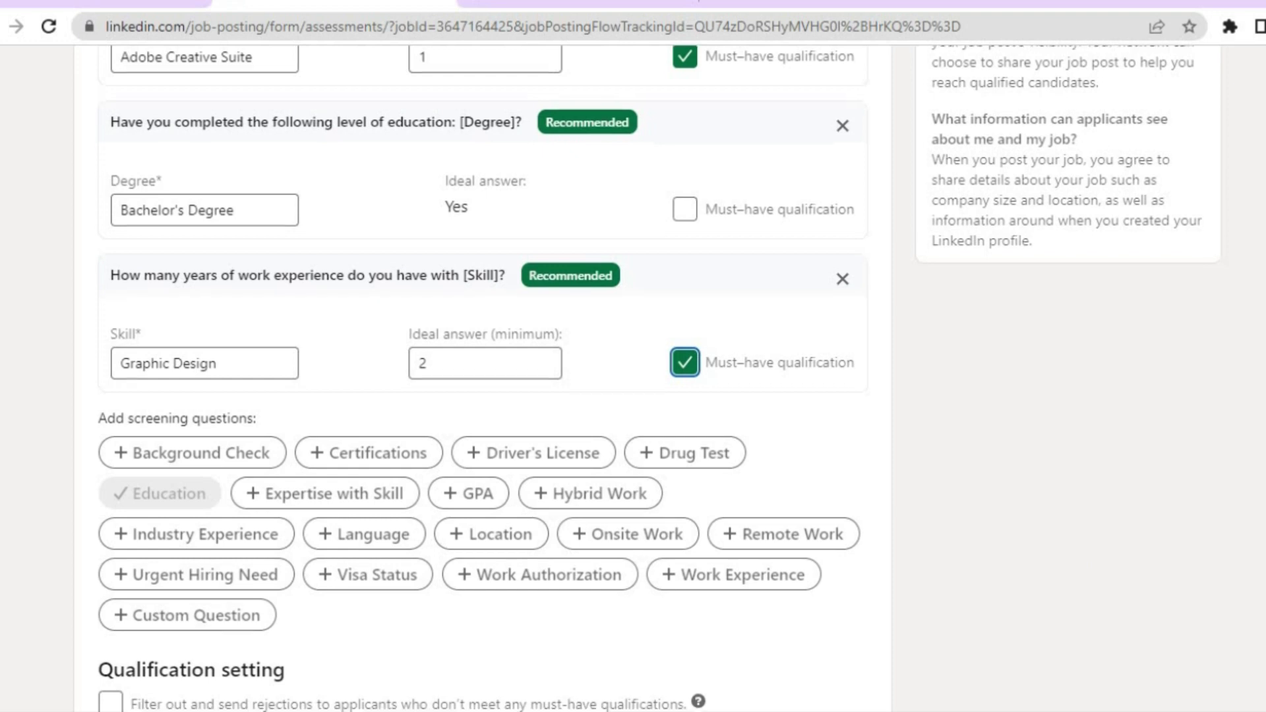
scroll(1115, 702, "down", 2)
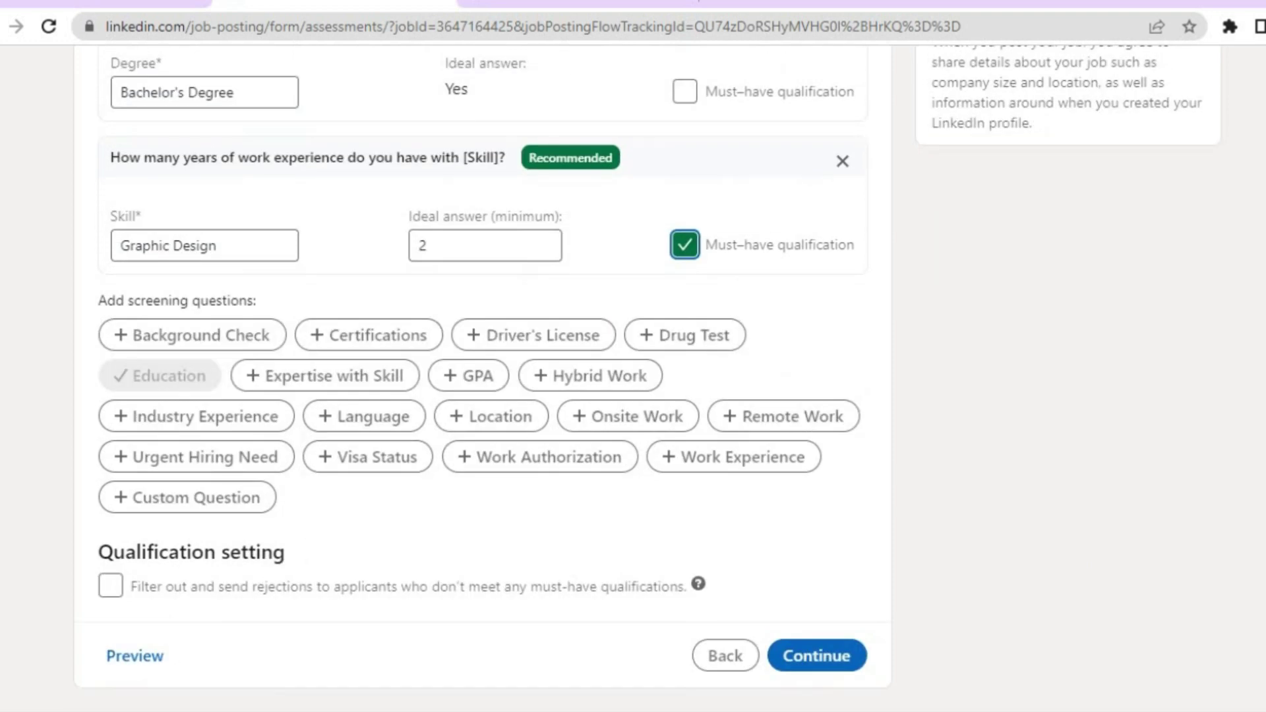
left_click(843, 661)
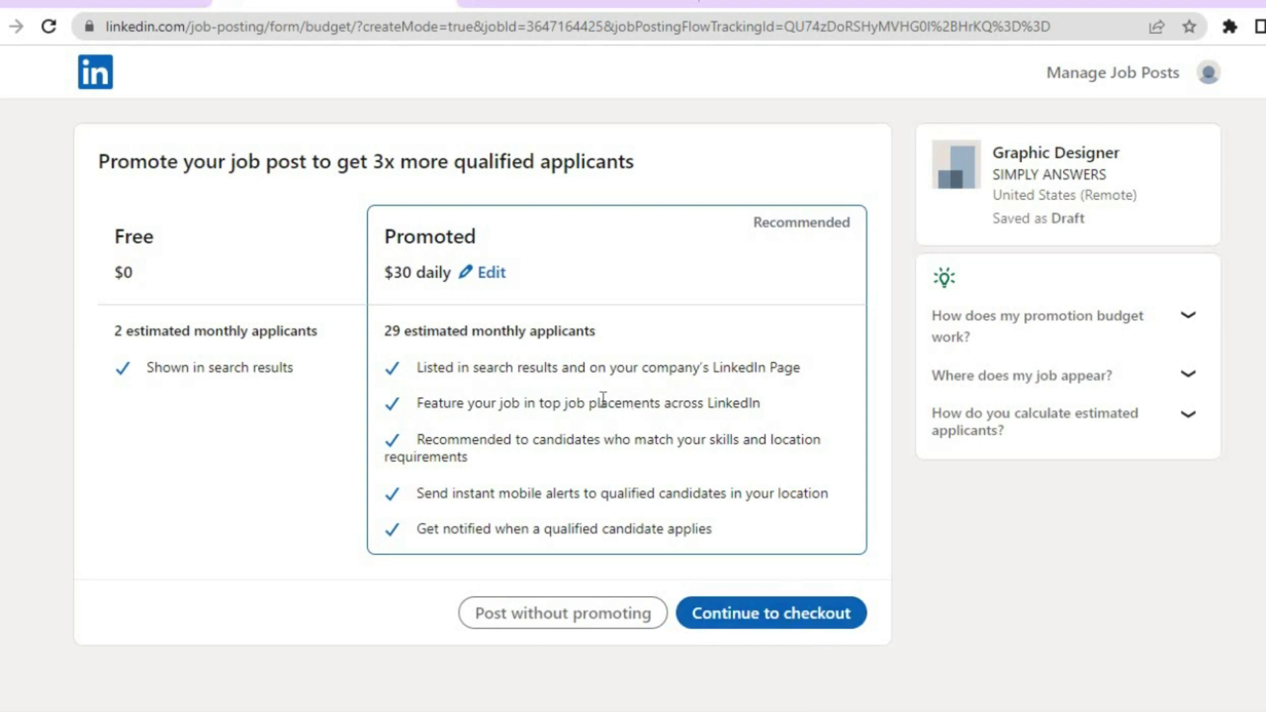
Check the $30 daily promotion budget, then post the job free without promoting.
left_click(466, 268)
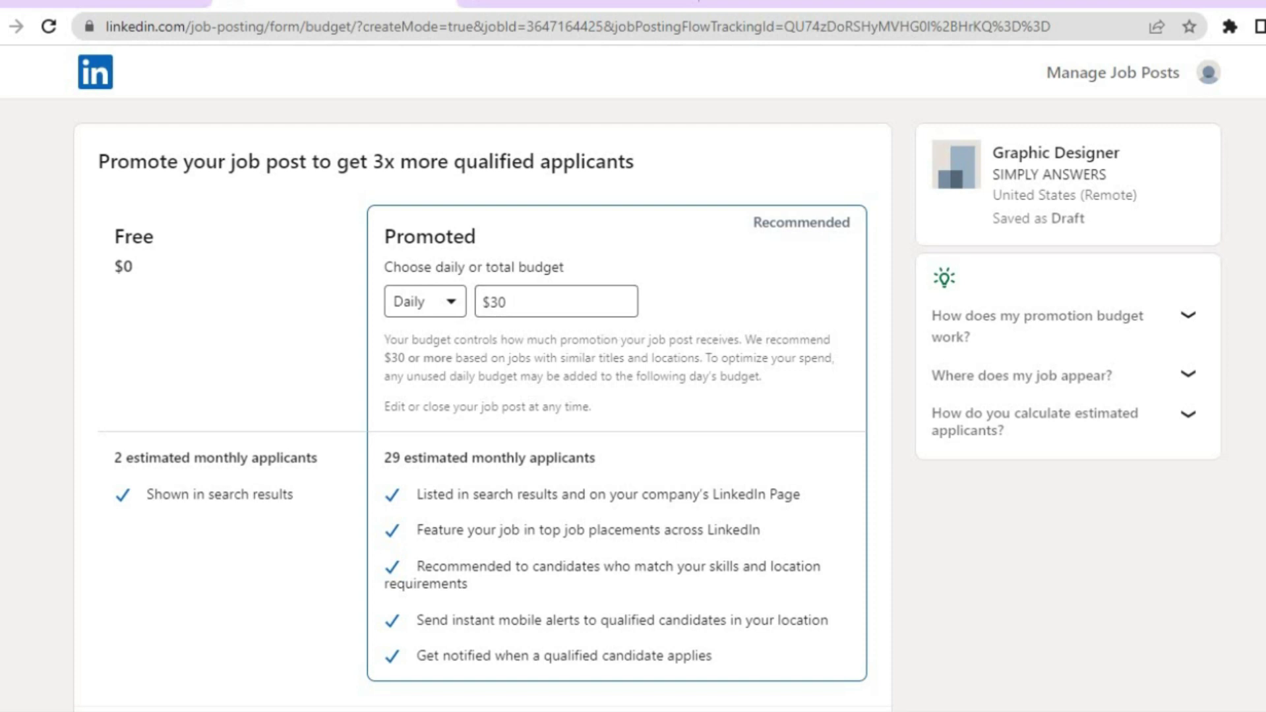
scroll(633, 369, "down", 1)
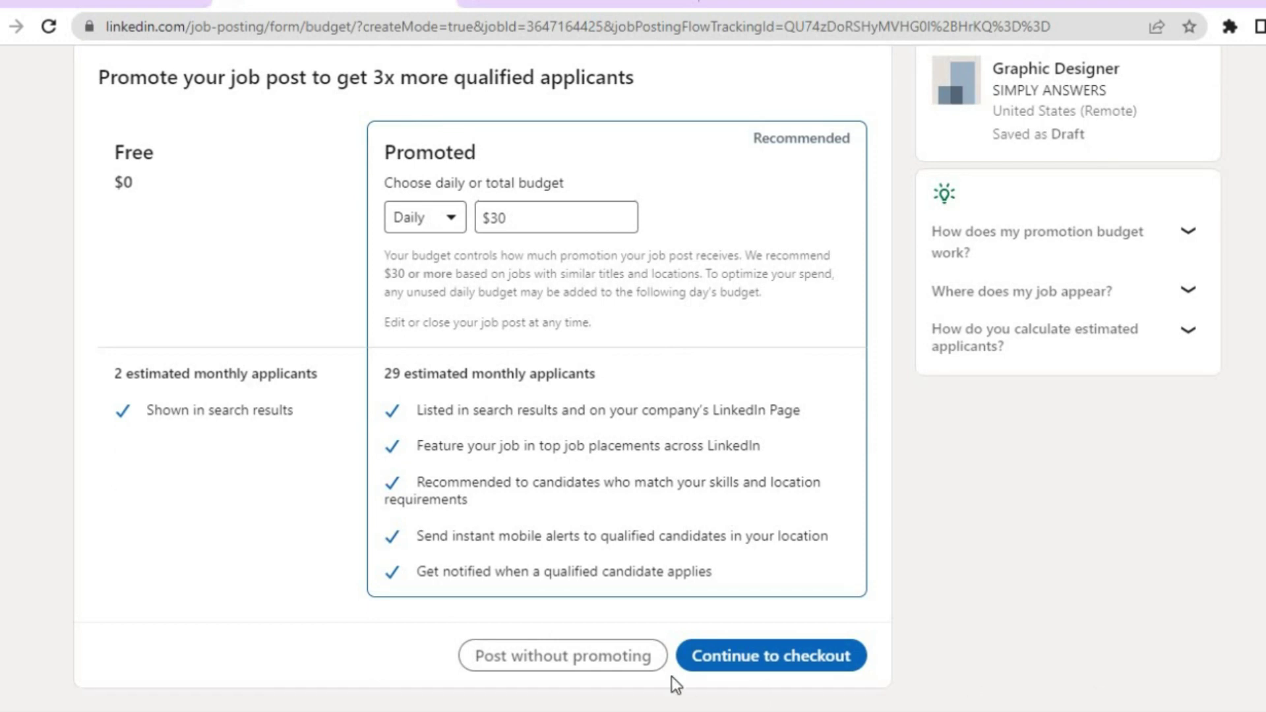
left_click(599, 657)
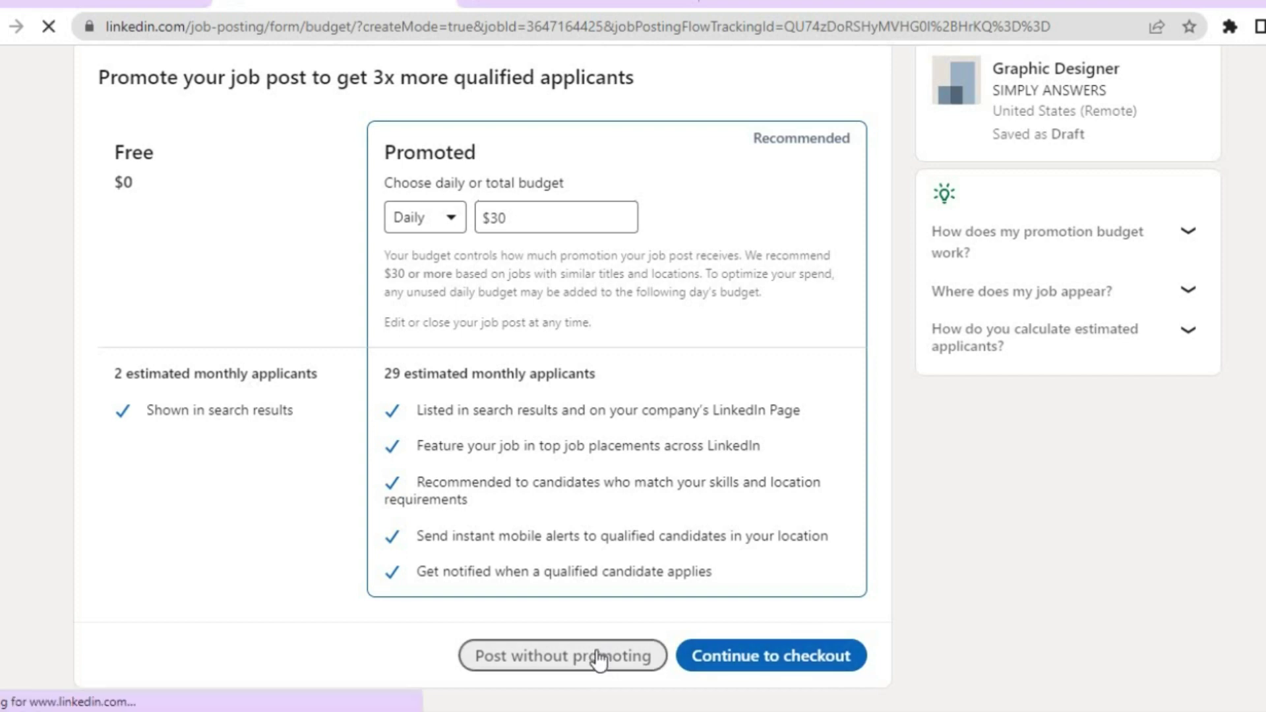